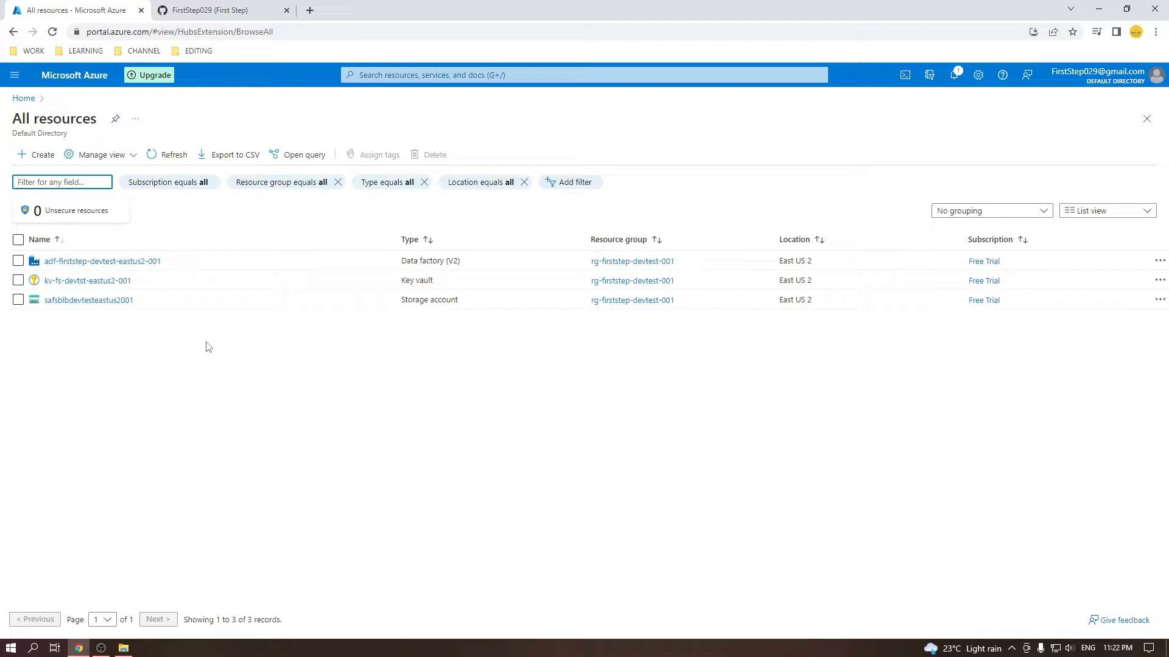
Switch to the GitHub tab to view the profile and its two repositories.
left_click(232, 6)
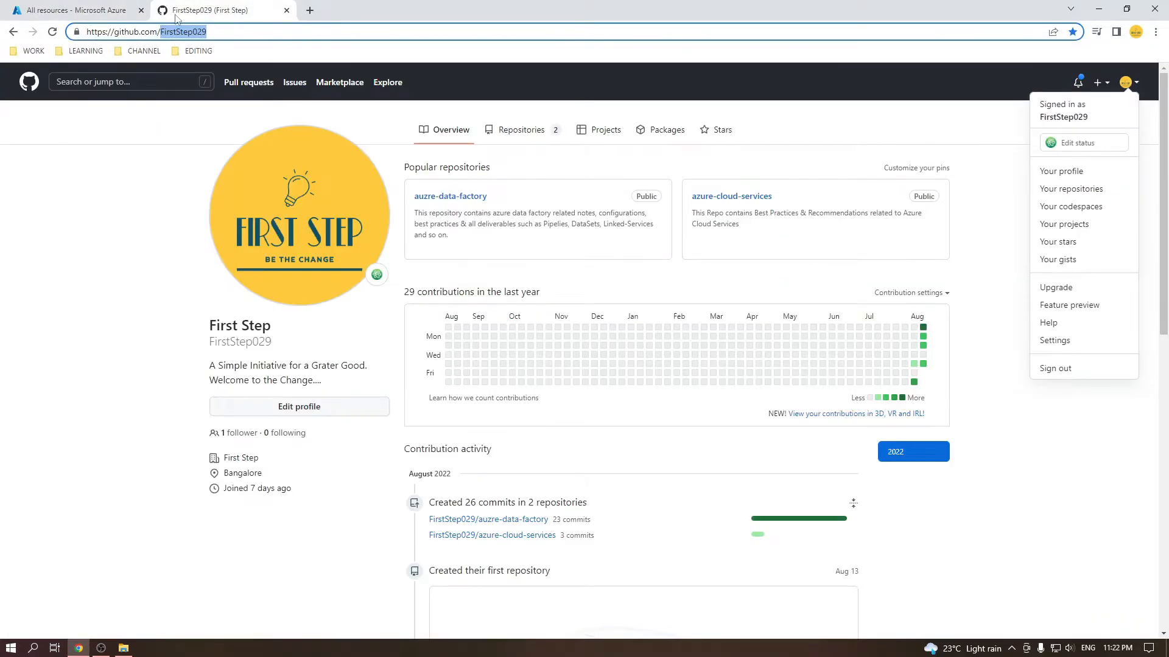
Return to the Azure All resources list with the data factory, key vault and storage account.
left_click(130, 8)
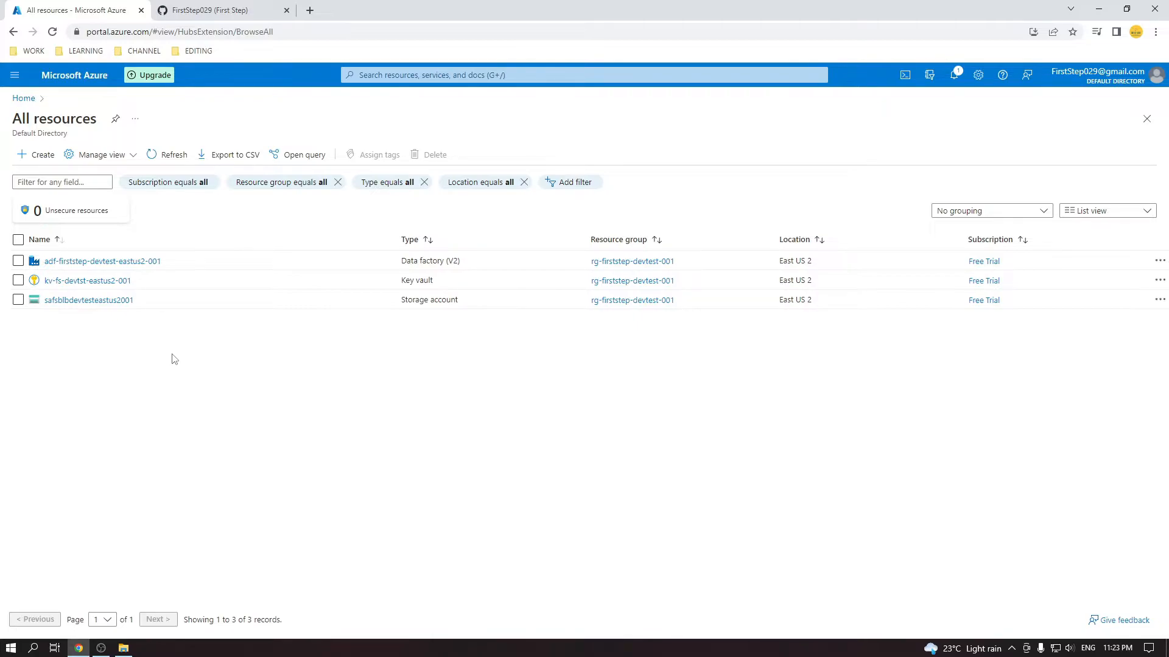
Open adf-firststep-devtest-eastus2-001 in Data Factory Studio and highlight the DevOps and GitHub names in its notice.
left_click(149, 262)
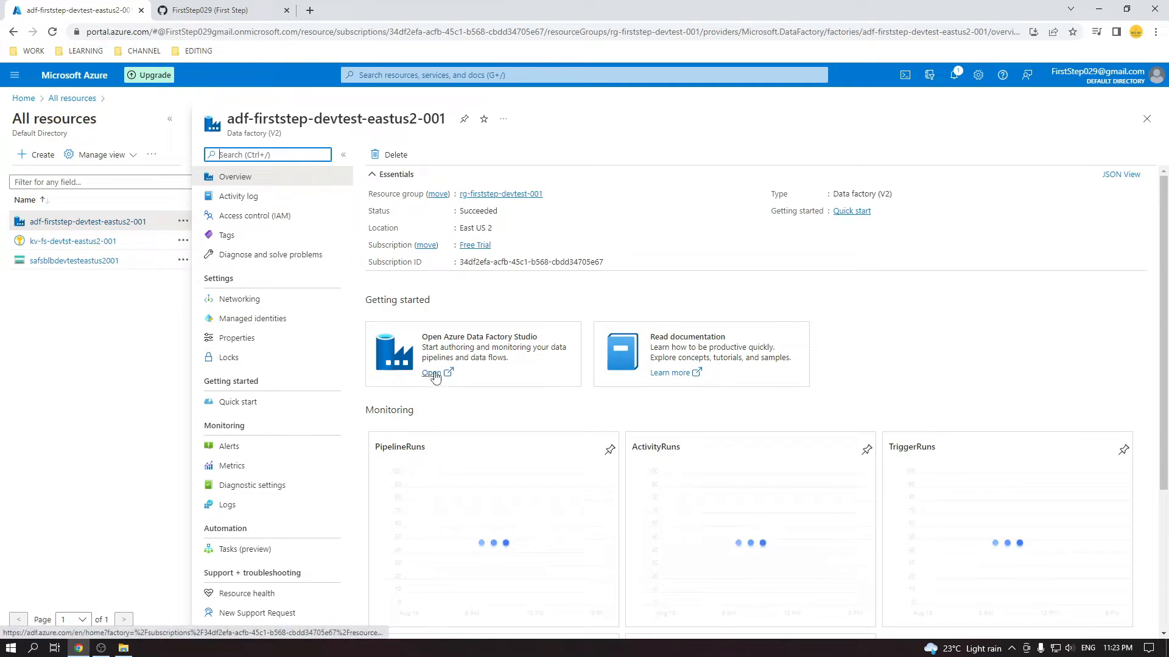
left_click(423, 372)
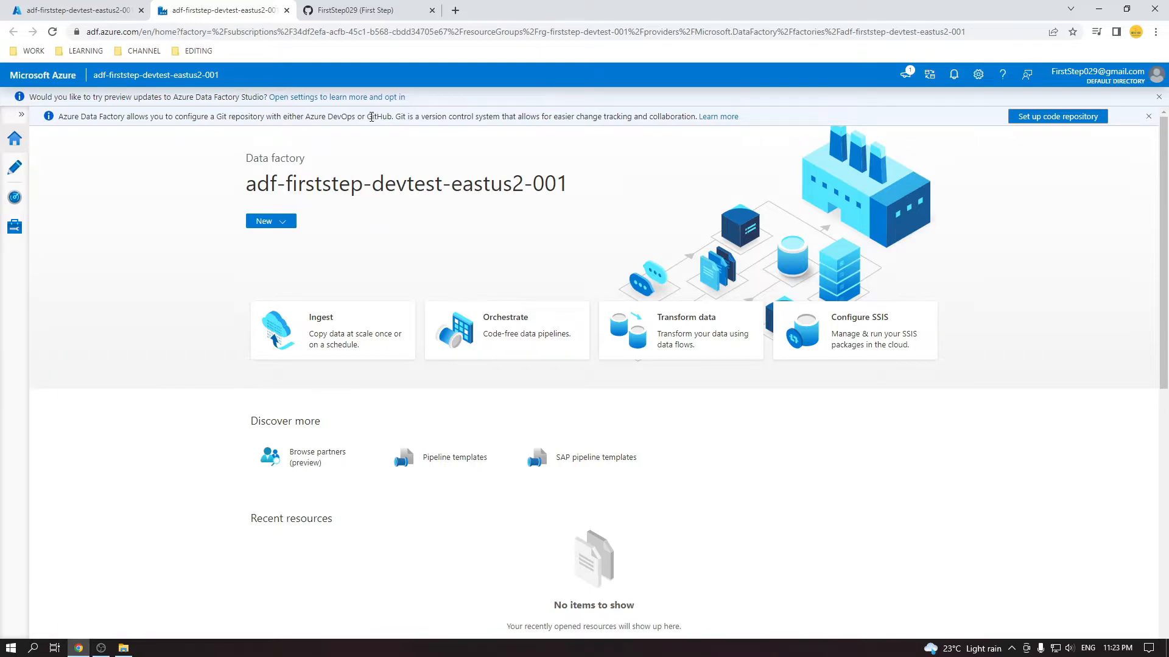
left_click_drag(329, 117, 389, 117)
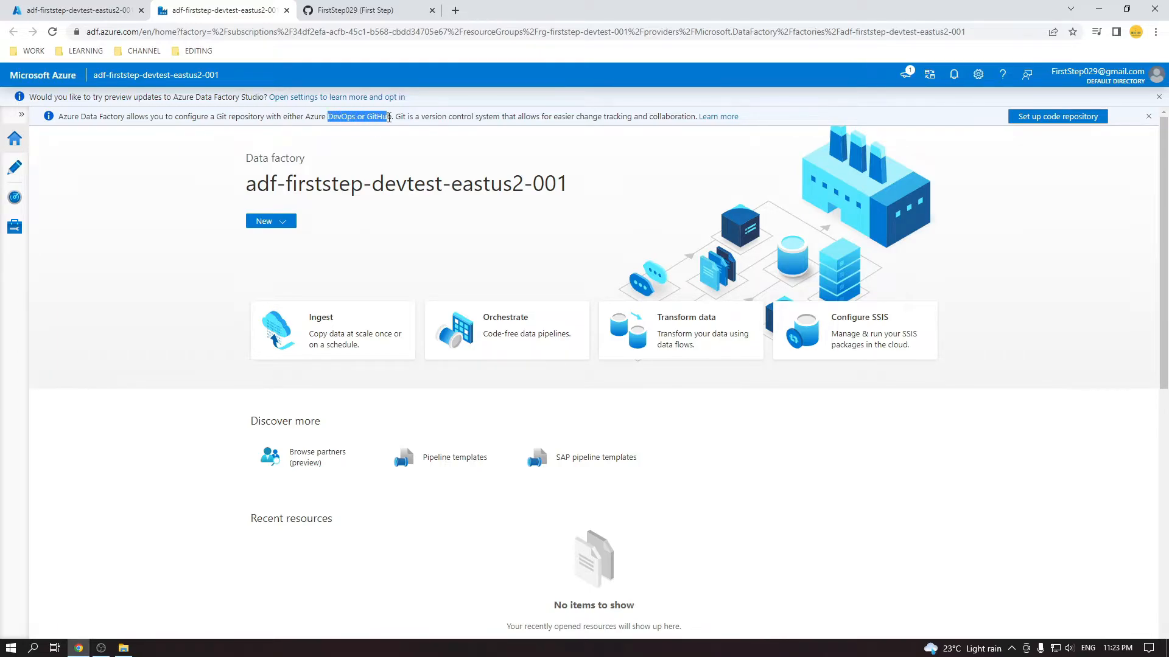
double_click(345, 118)
double_click(377, 116)
Under Manage > Git configuration, start a repository setup with GitHub type and Use GitHub Enterprise Server ticked.
left_click(15, 227)
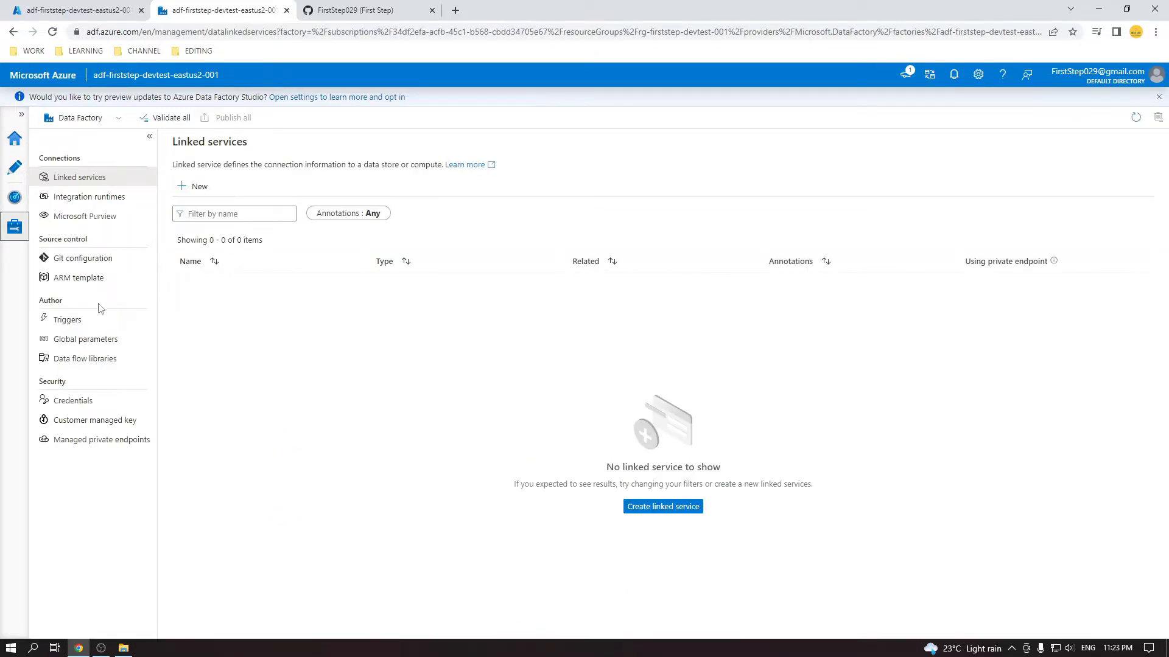
left_click(83, 258)
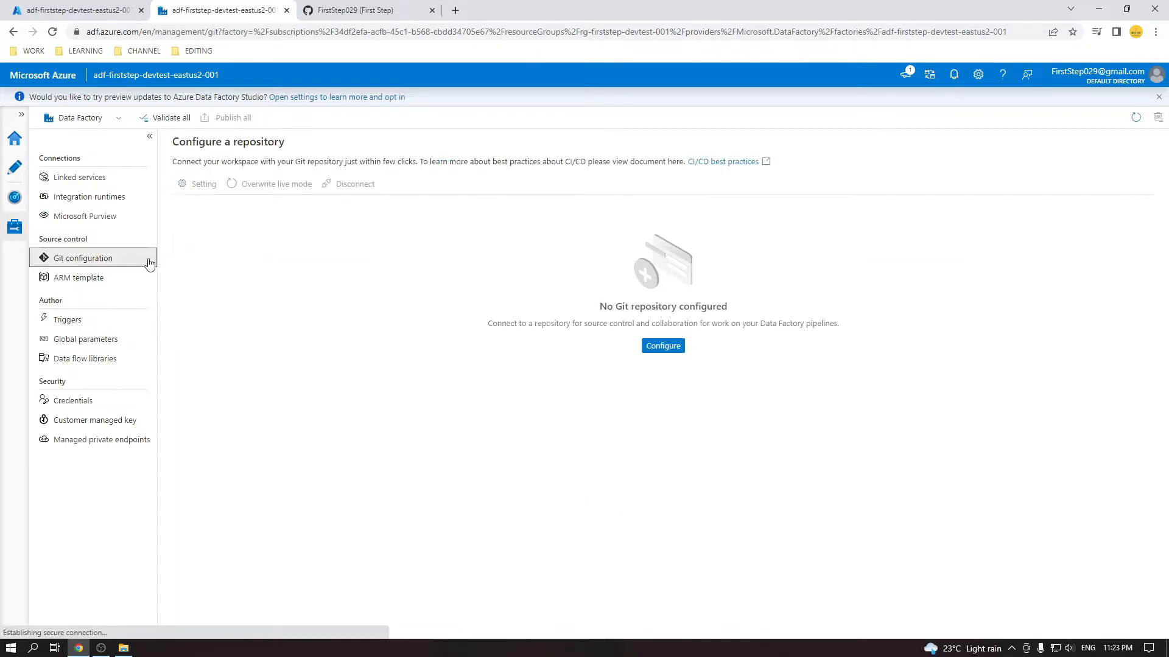
left_click(662, 346)
left_click(967, 152)
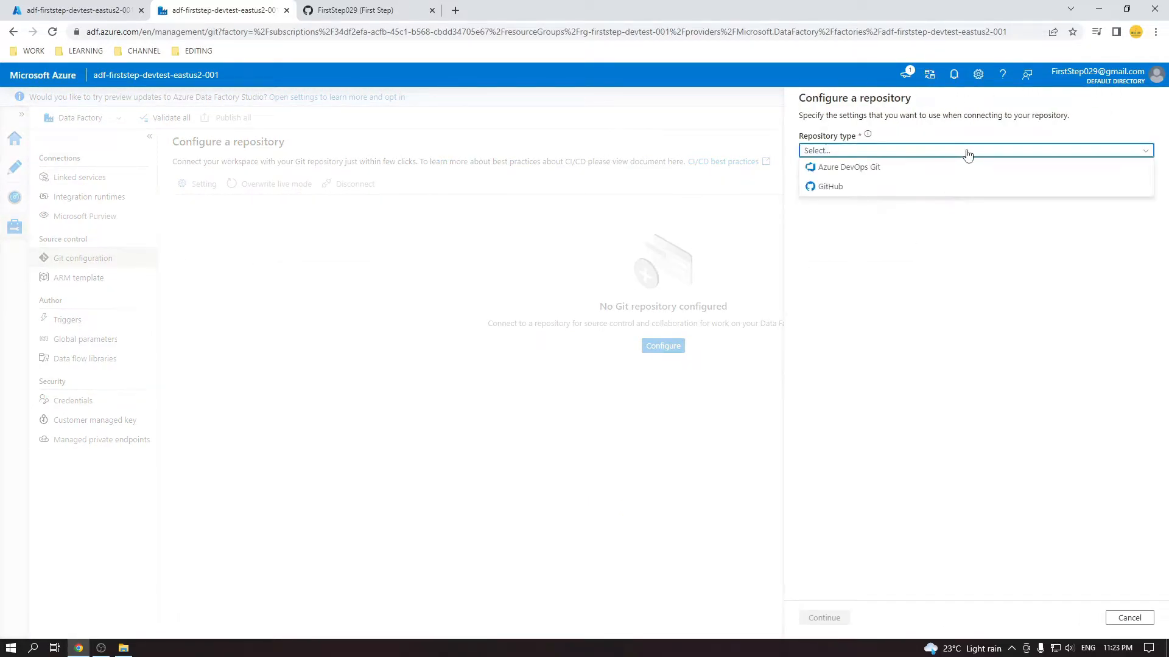
left_click(905, 188)
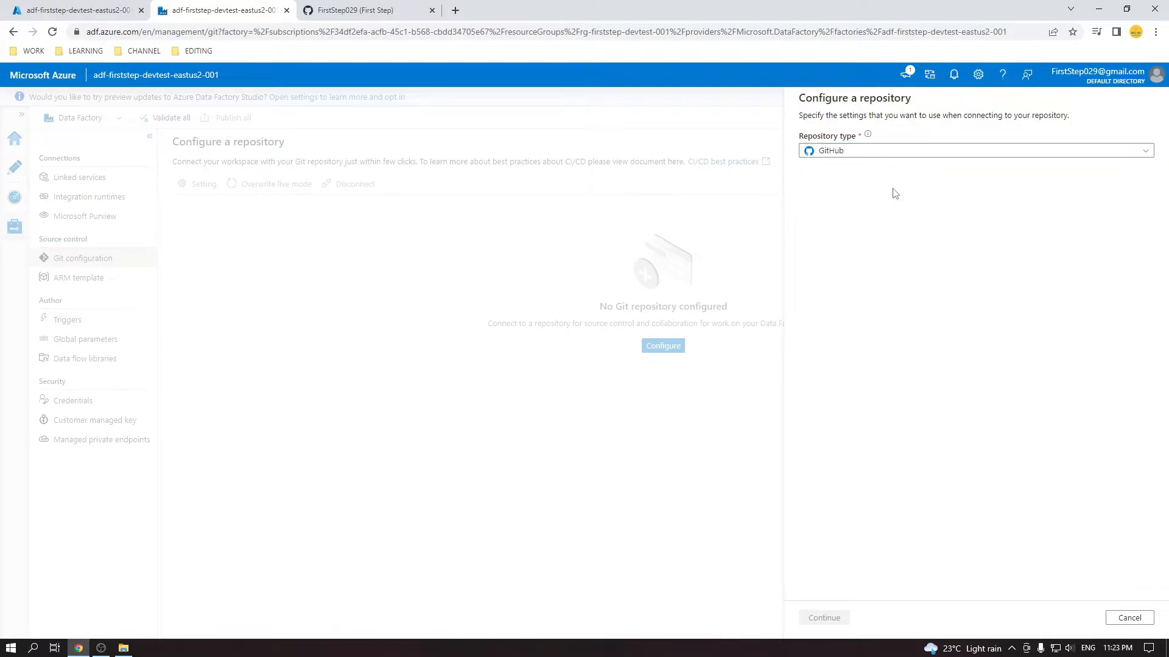
left_click(804, 175)
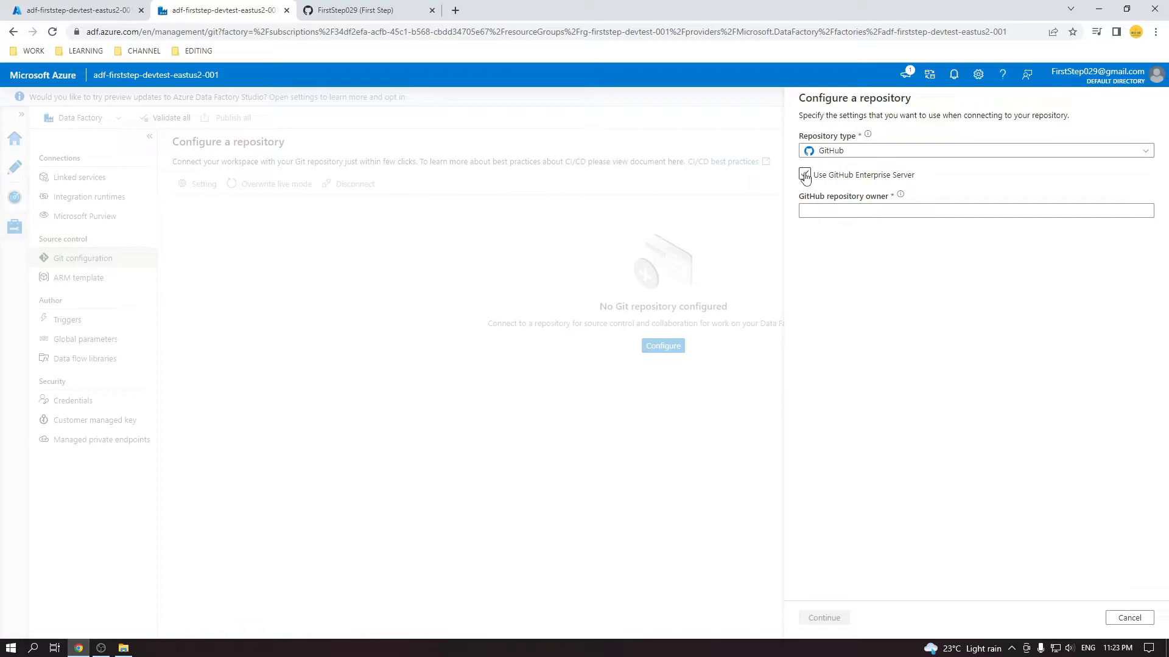
left_click(806, 175)
left_click(817, 210)
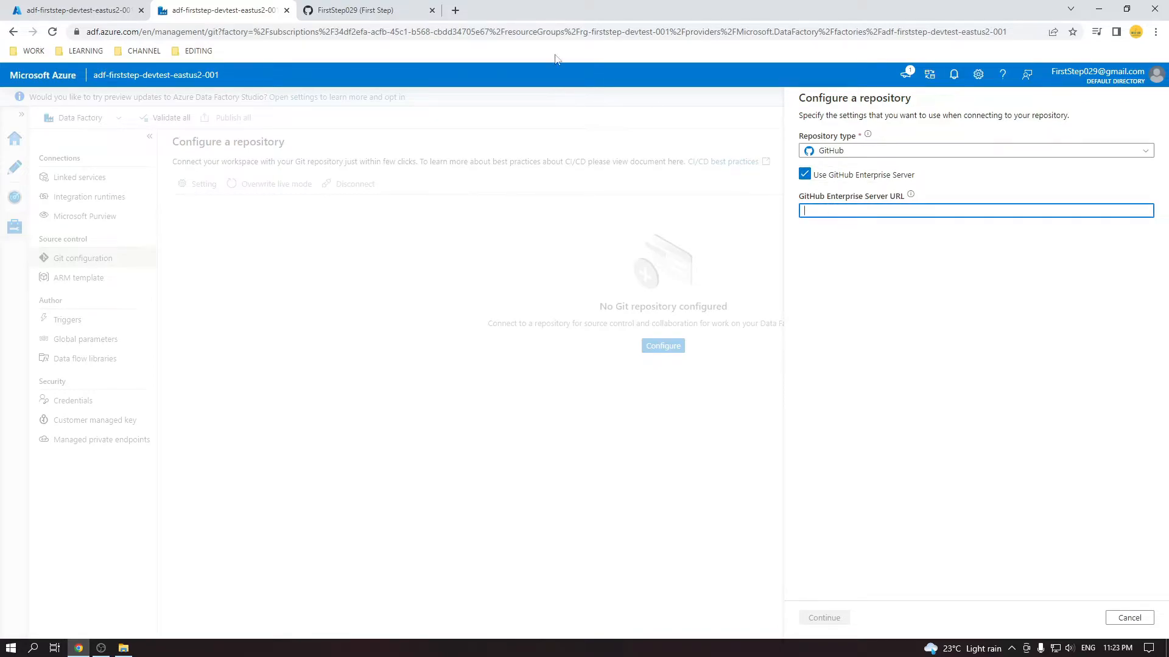
Check the GitHub profile address, then turn off Use GitHub Enterprise Server.
left_click(359, 9)
left_click(295, 31)
left_click(209, 33)
left_click_drag(162, 33, 37, 38)
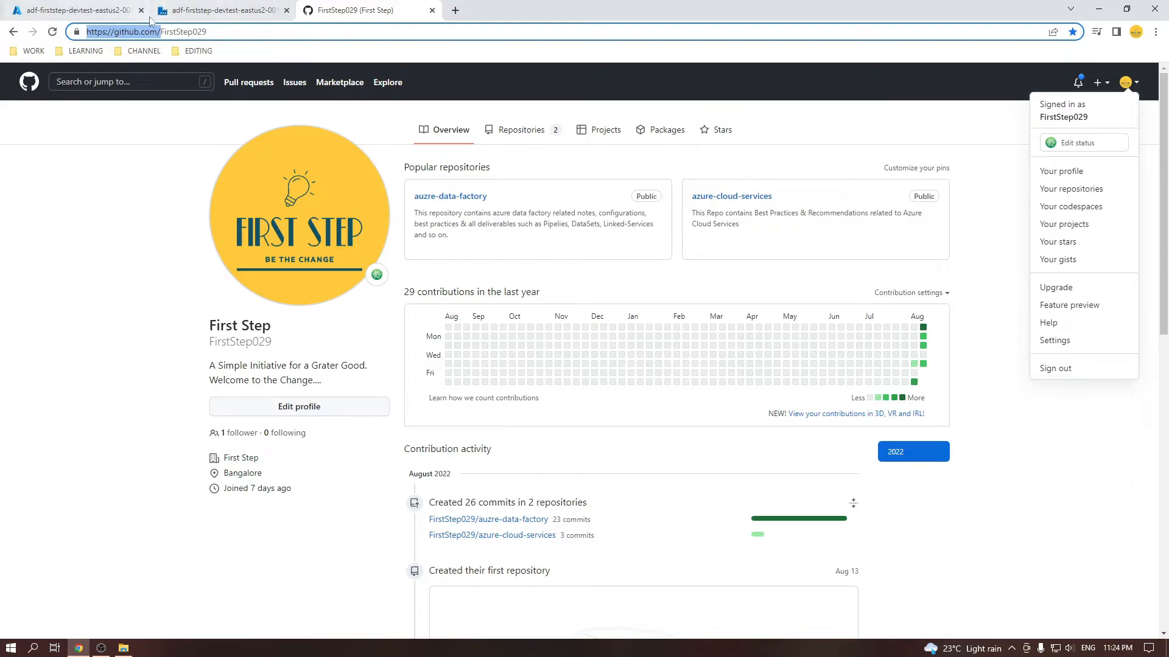
left_click(201, 10)
left_click(838, 239)
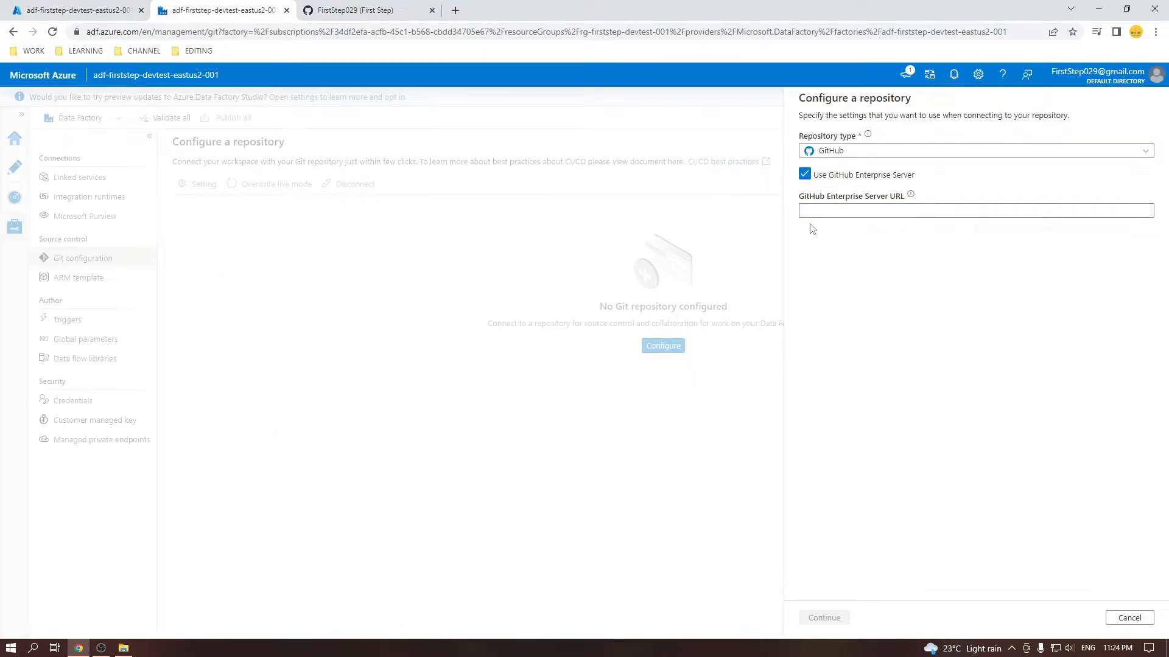
left_click(805, 176)
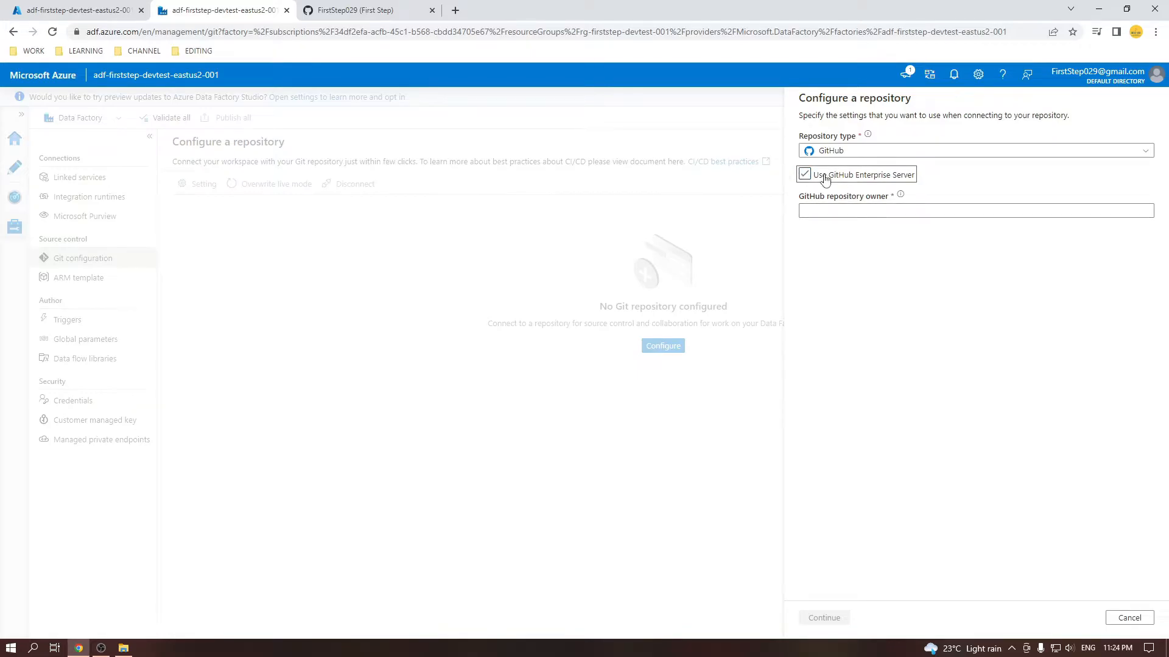
Copy the GitHub username from the profile URL into the GitHub repository owner field.
left_click(844, 206)
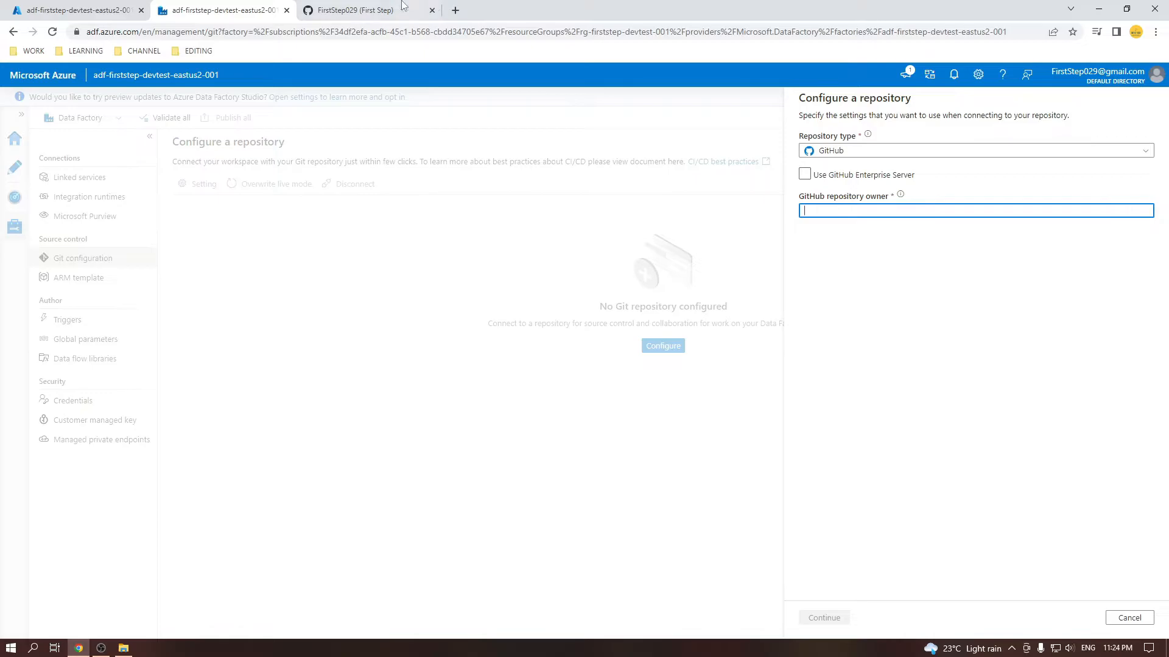
left_click(375, 8)
double_click(183, 32)
key("ctrl+c")
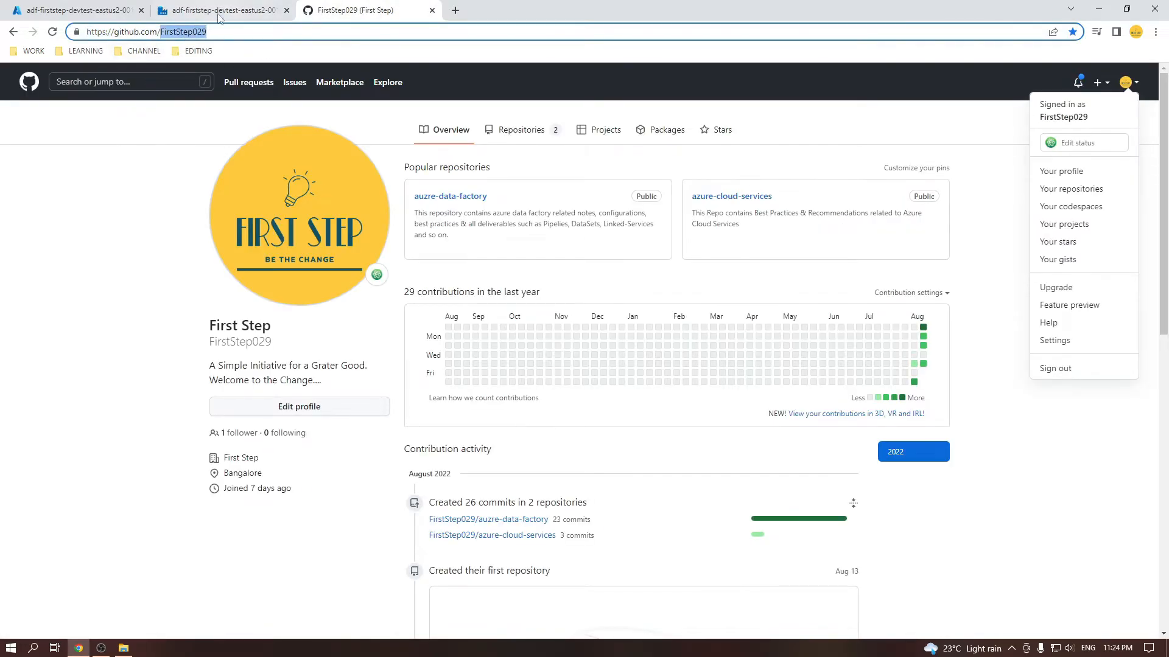
left_click(224, 10)
key("ctrl+v")
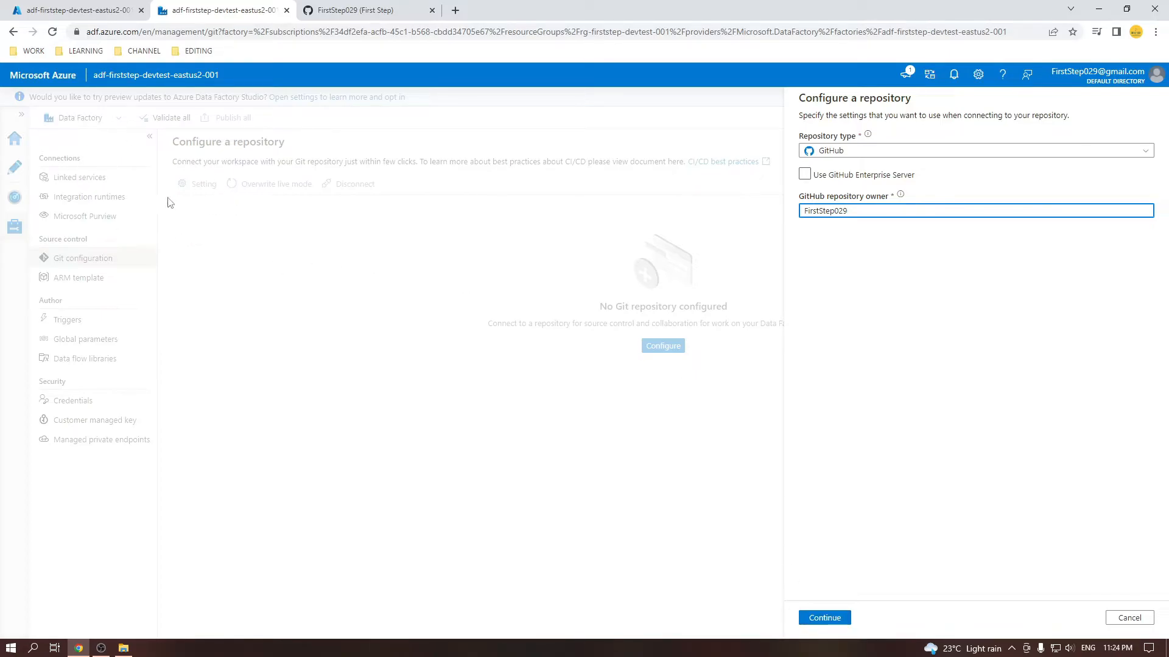
left_click(357, 14)
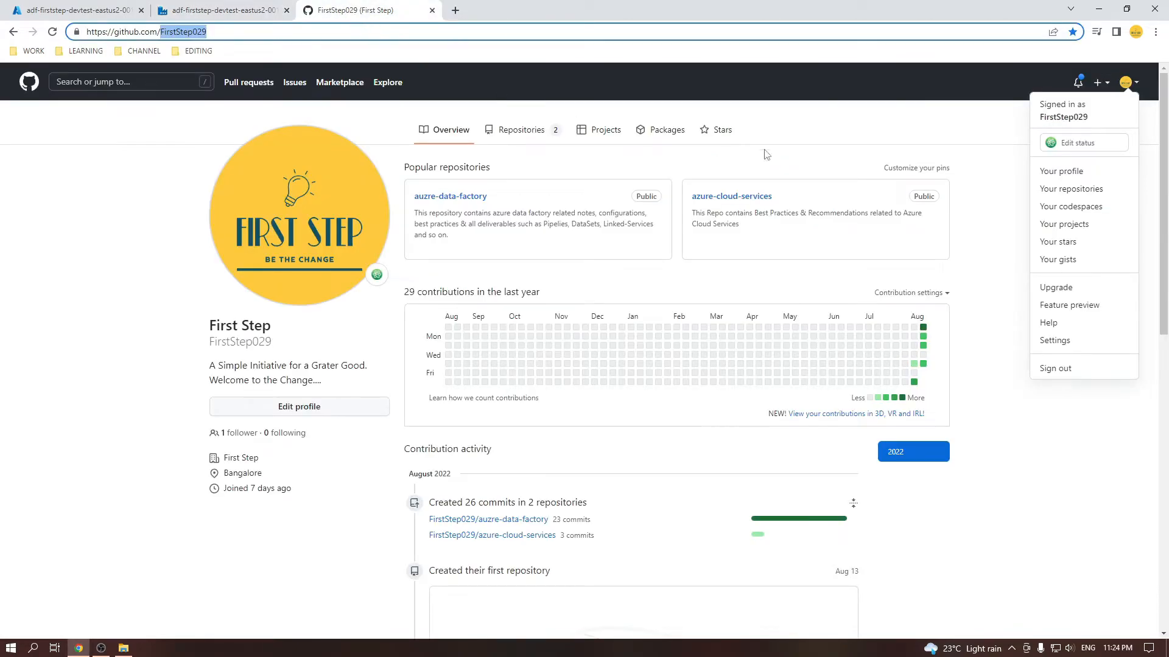
Go to Developer settings > Personal access tokens, start a new token and confirm with the account password.
left_click(1078, 341)
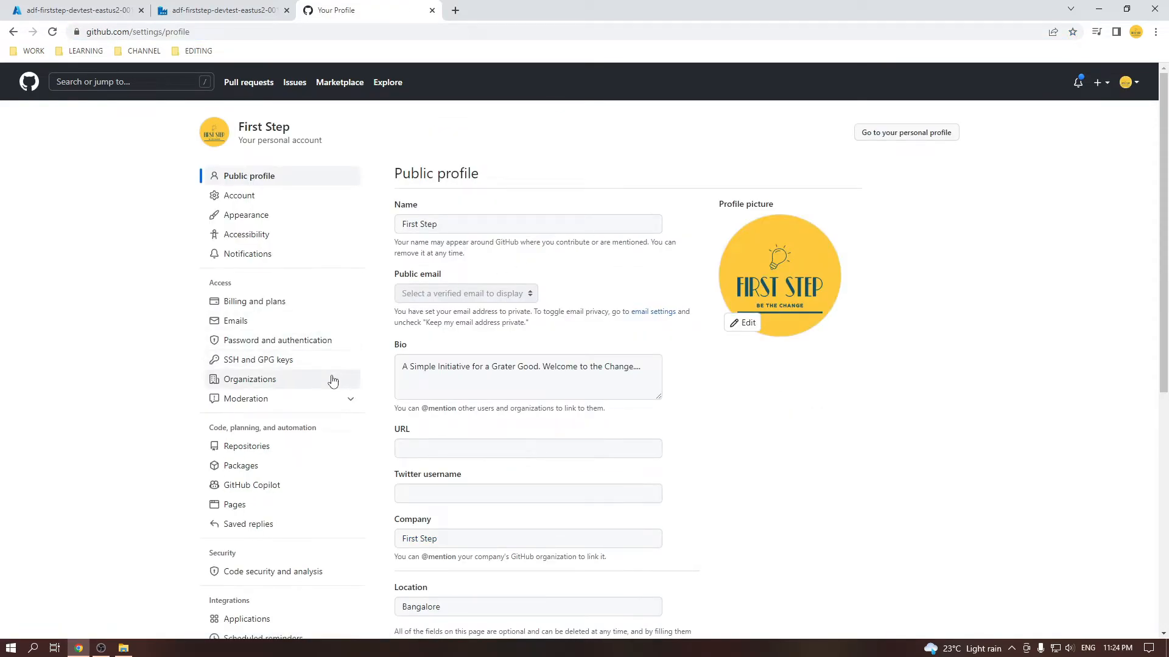
scroll(332, 380, "down", 2)
scroll(332, 383, "down", 2)
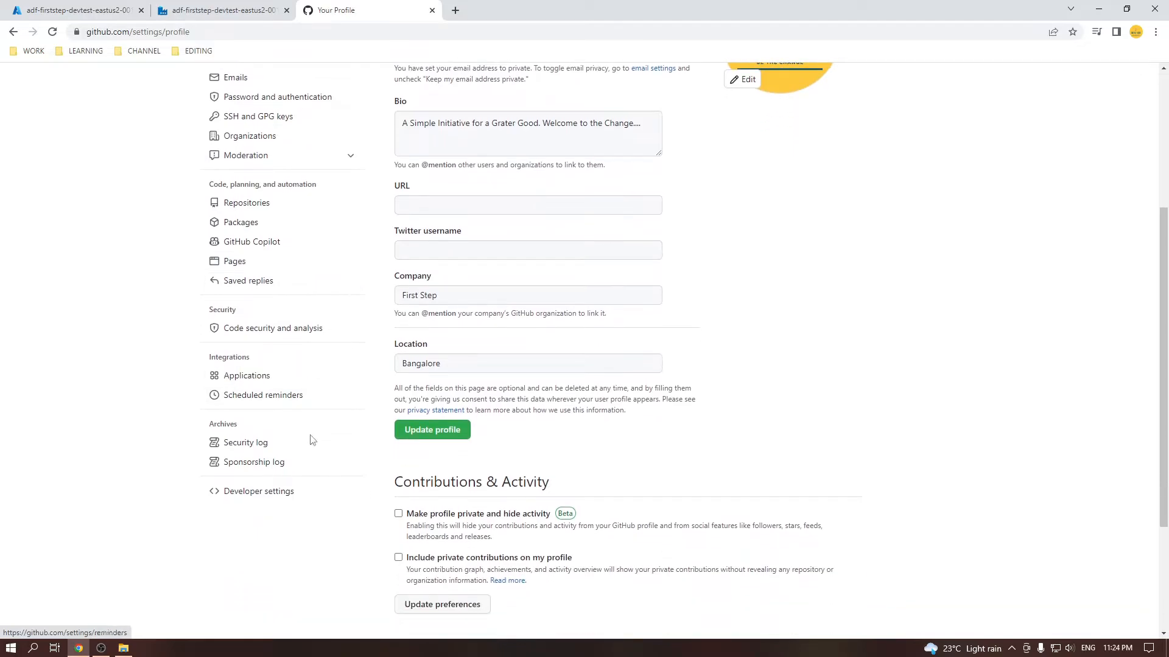
left_click(291, 494)
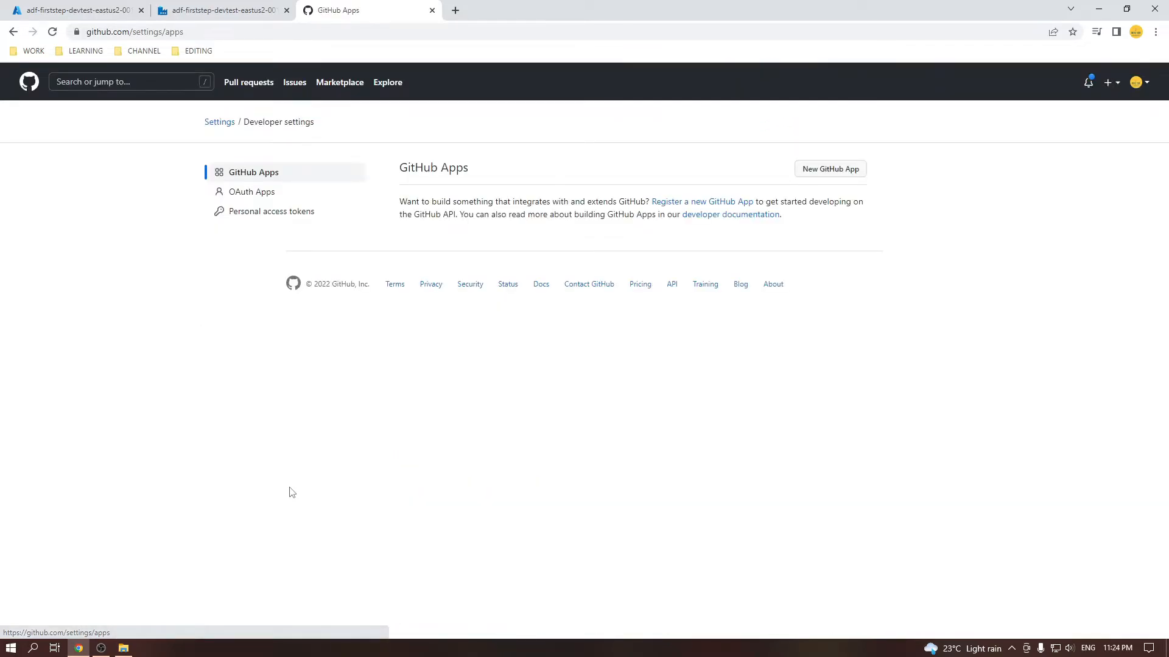
left_click(292, 218)
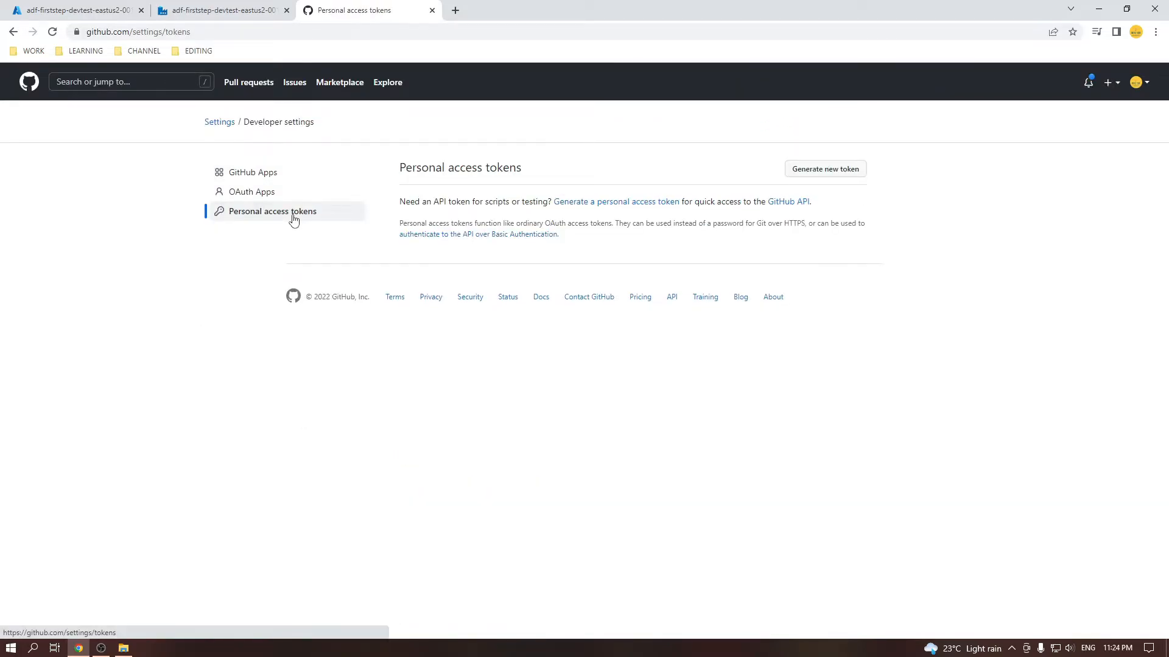
left_click(820, 170)
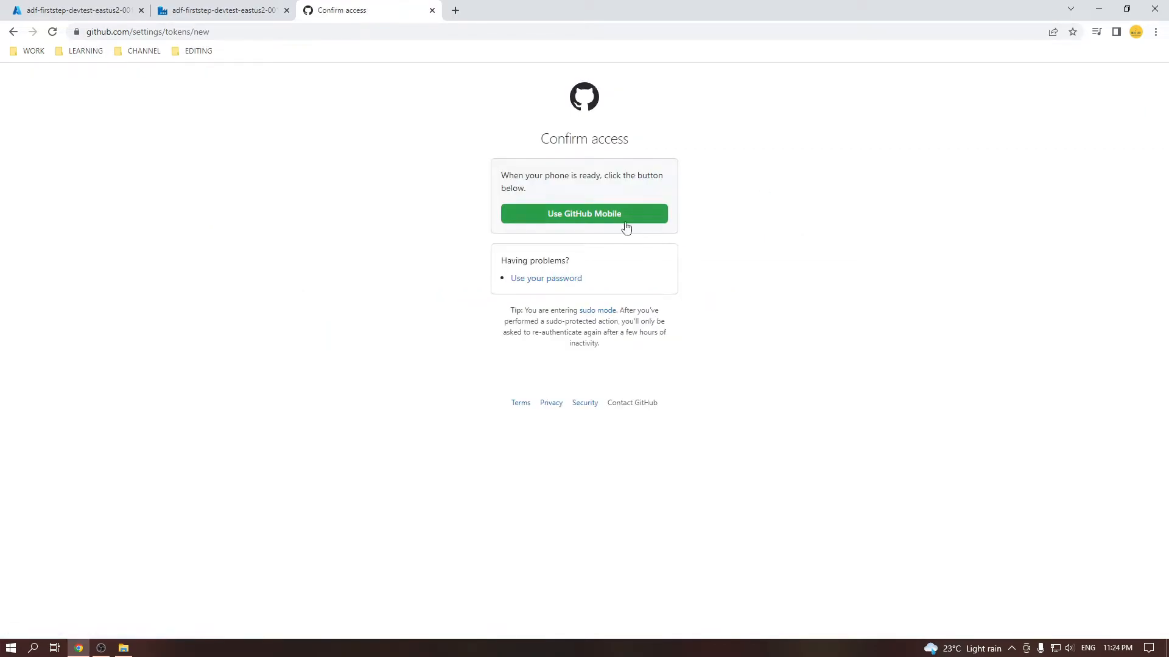
left_click(558, 280)
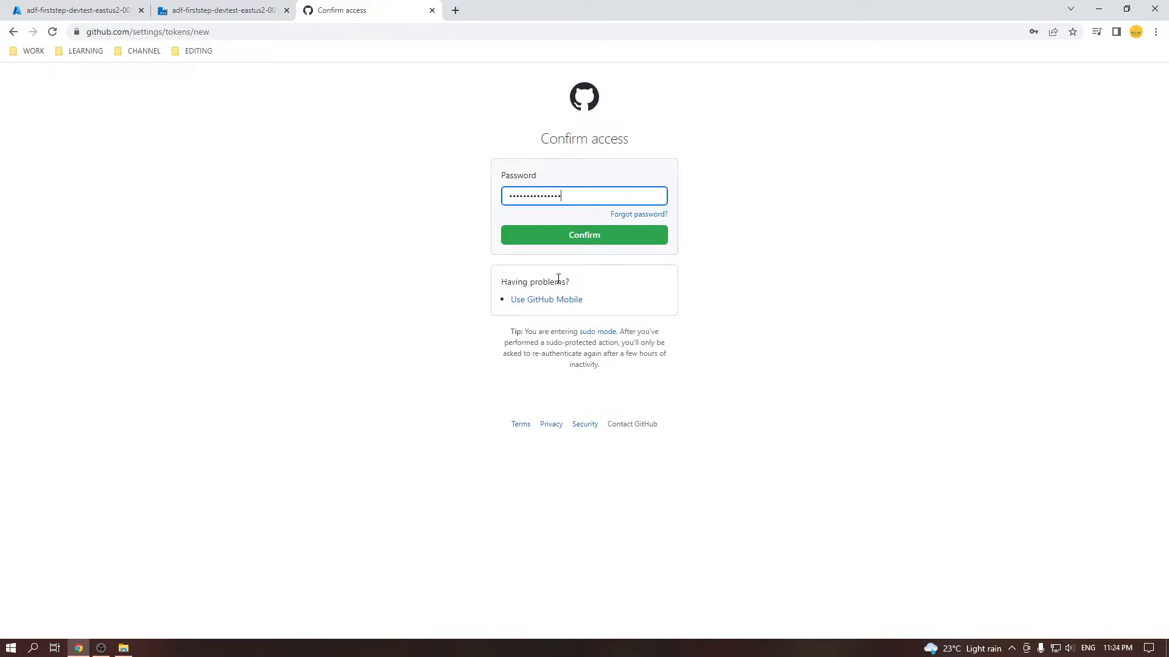
key("Return")
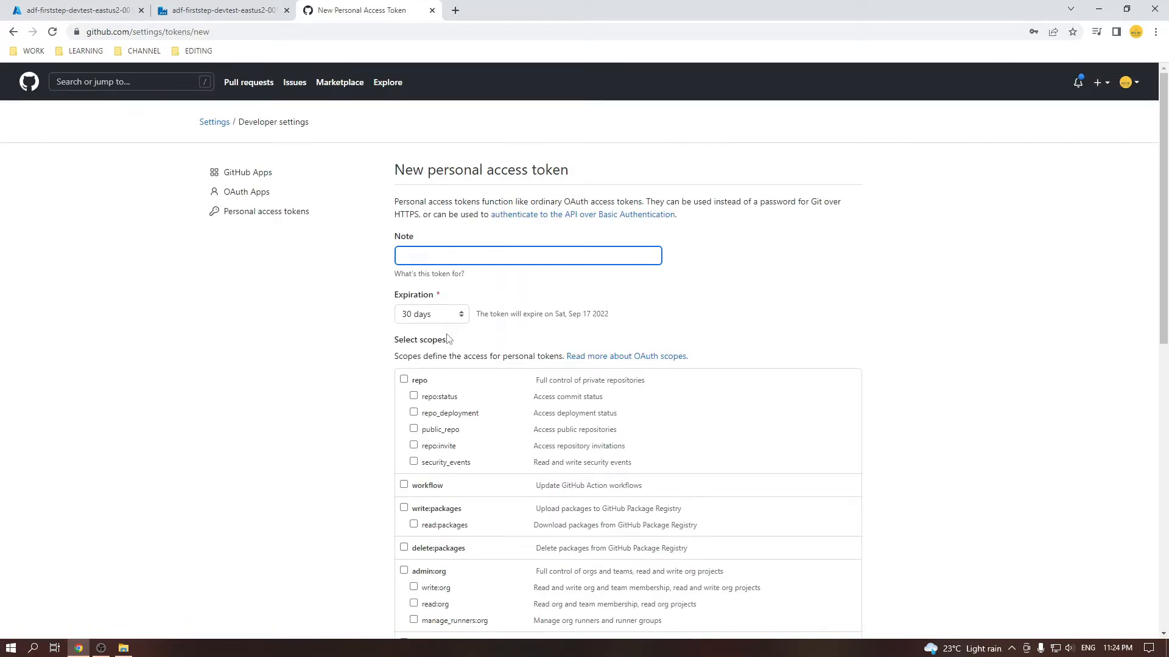
Tick the repo scope on the new token form, keeping the 30-day expiration.
scroll(448, 338, "down", 1)
left_click(405, 319)
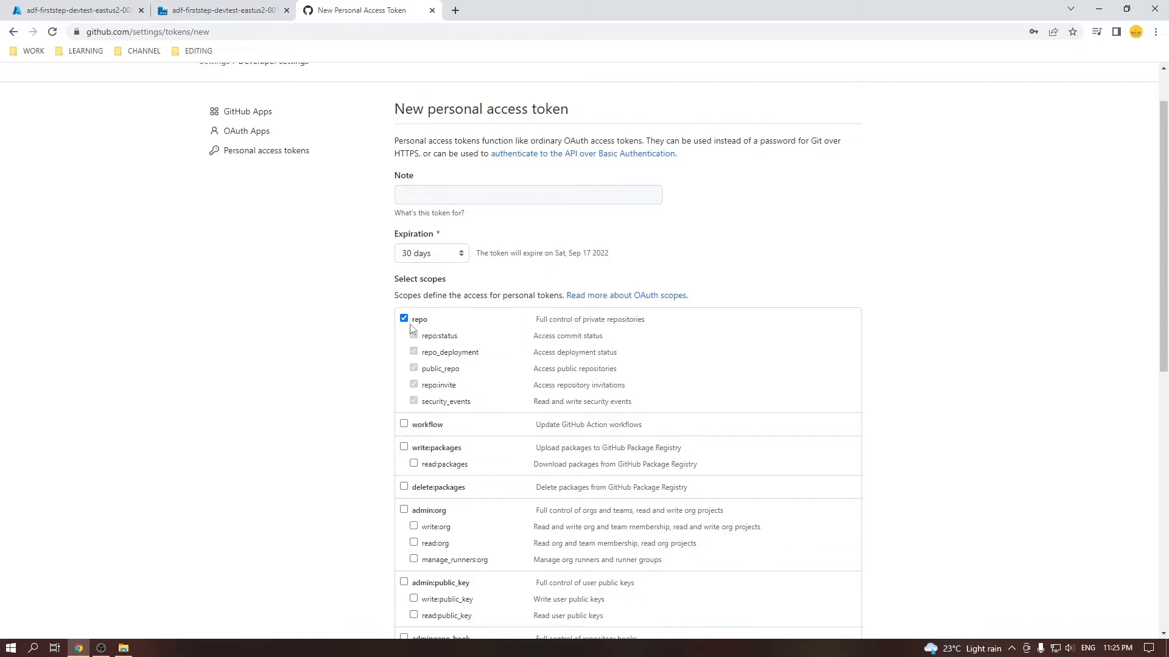
scroll(411, 329, "down", 6)
scroll(447, 249, "up", 6)
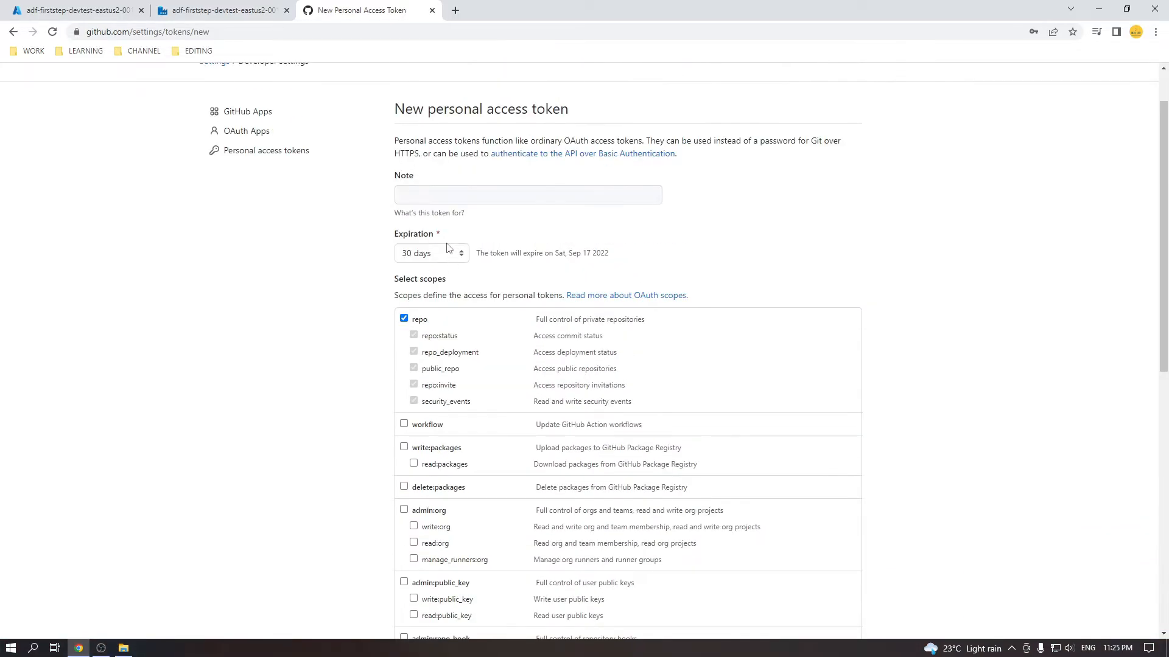
scroll(444, 328, "down", 9)
scroll(333, 200, "up", 10)
Continue the Data Factory repository setup to the Repository name step and open its list.
left_click(219, 10)
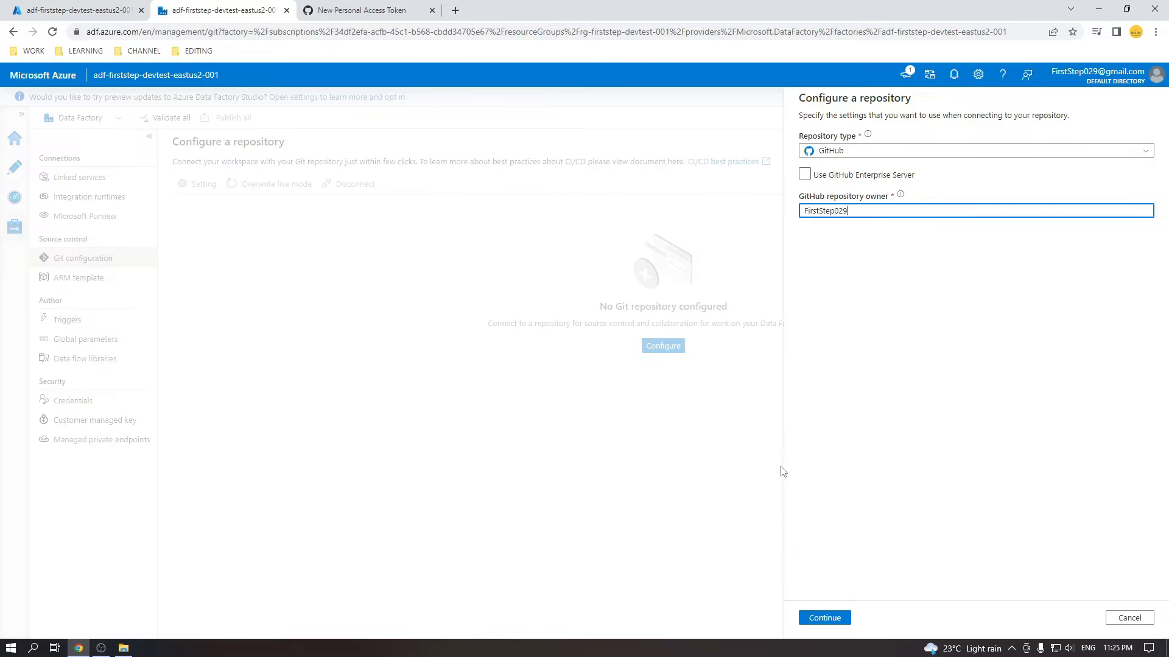
left_click(831, 618)
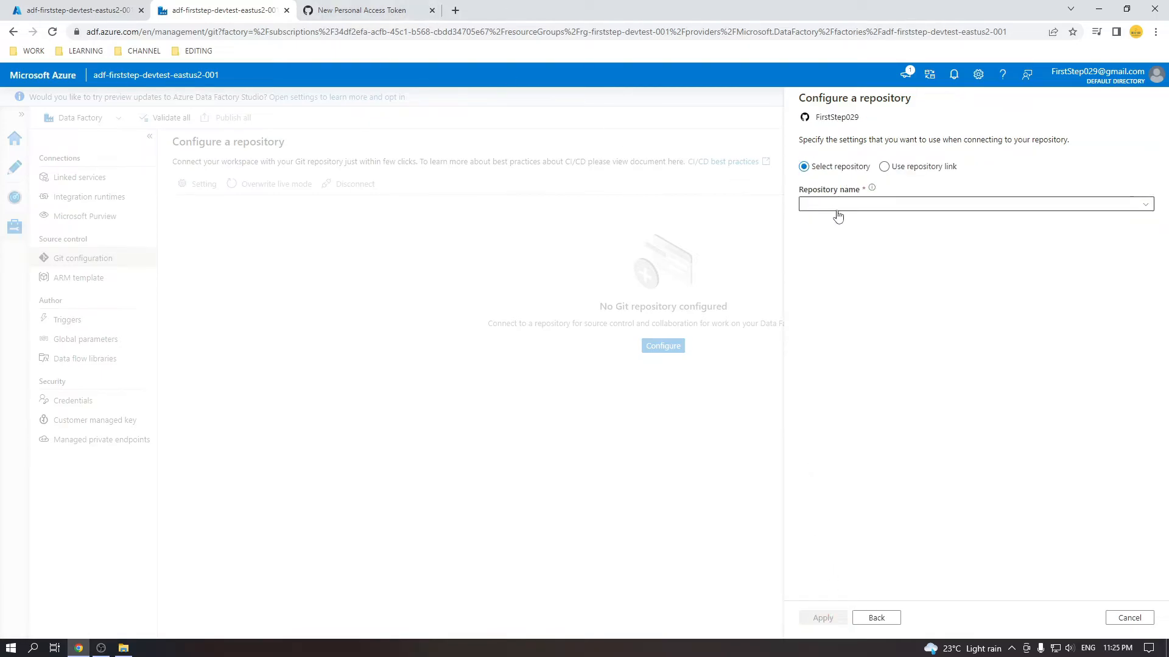
left_click(863, 212)
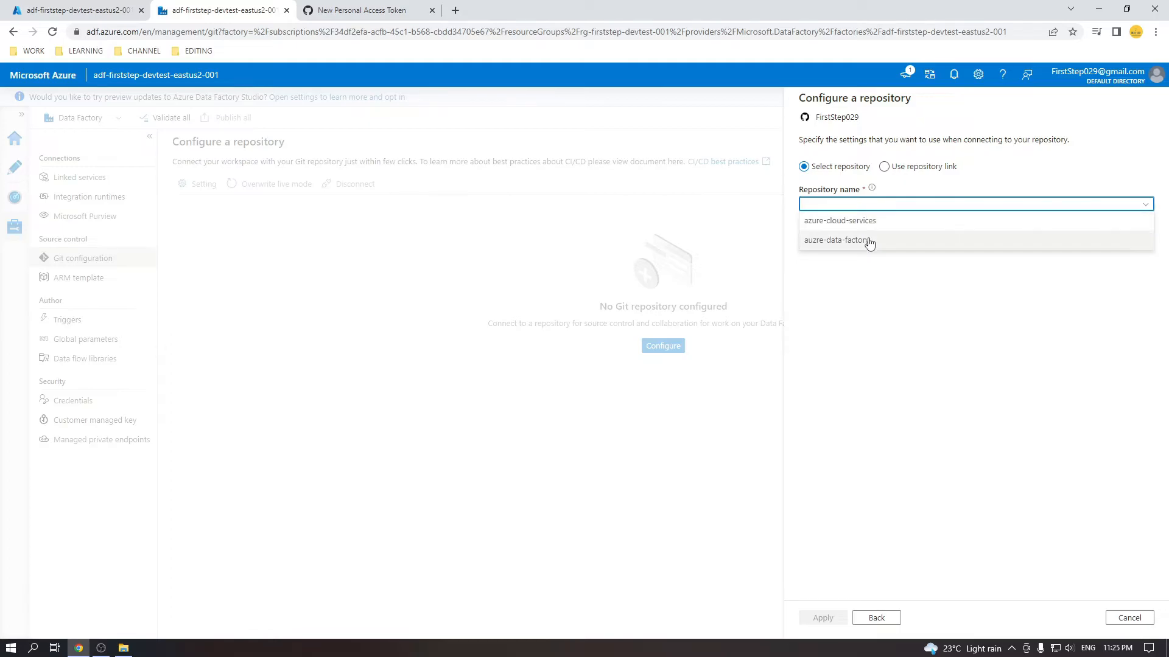
left_click(366, 10)
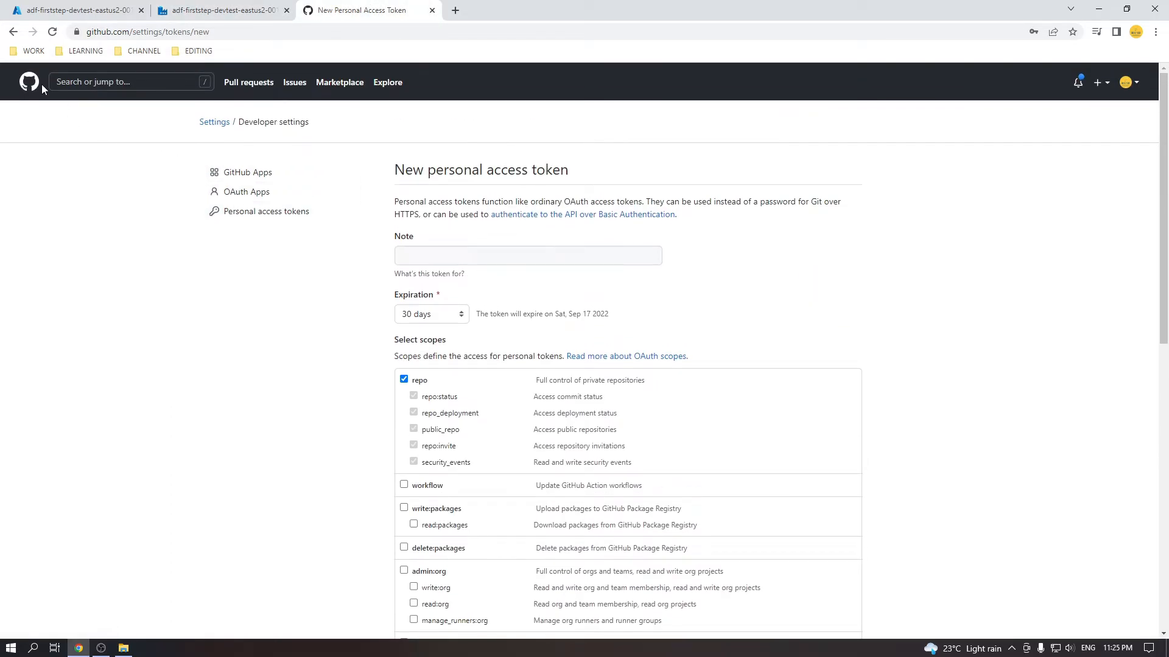
Open the GitHub profile page showing the auzre-data-factory and azure-cloud-services repositories.
left_click(31, 84)
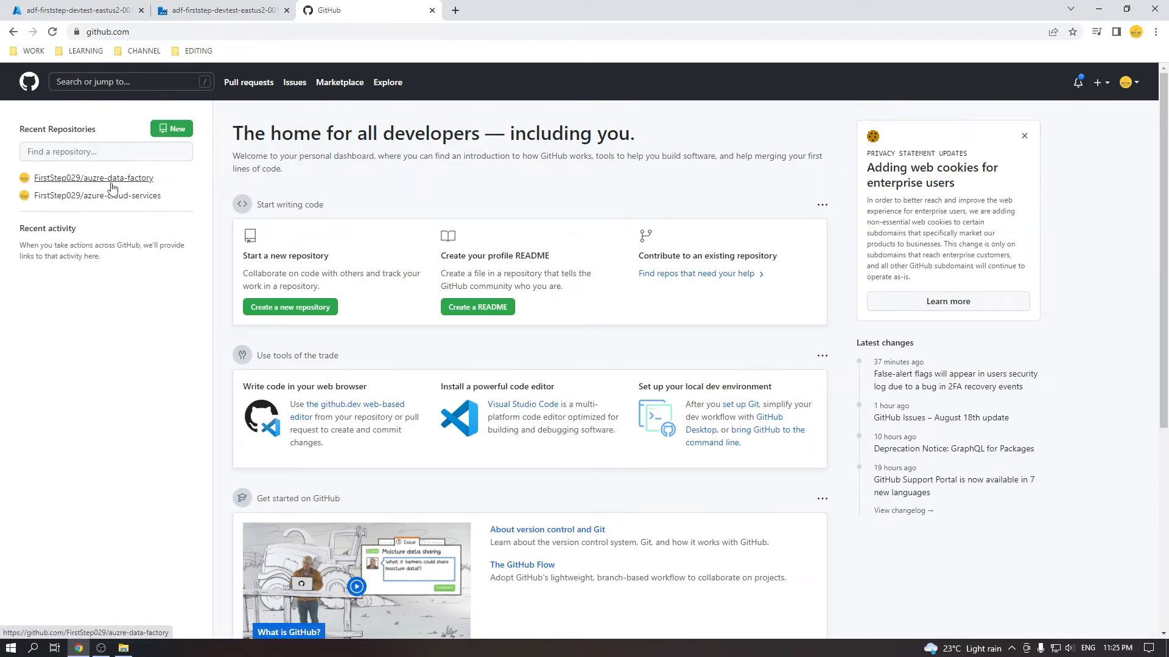
left_click(1122, 84)
left_click(1073, 171)
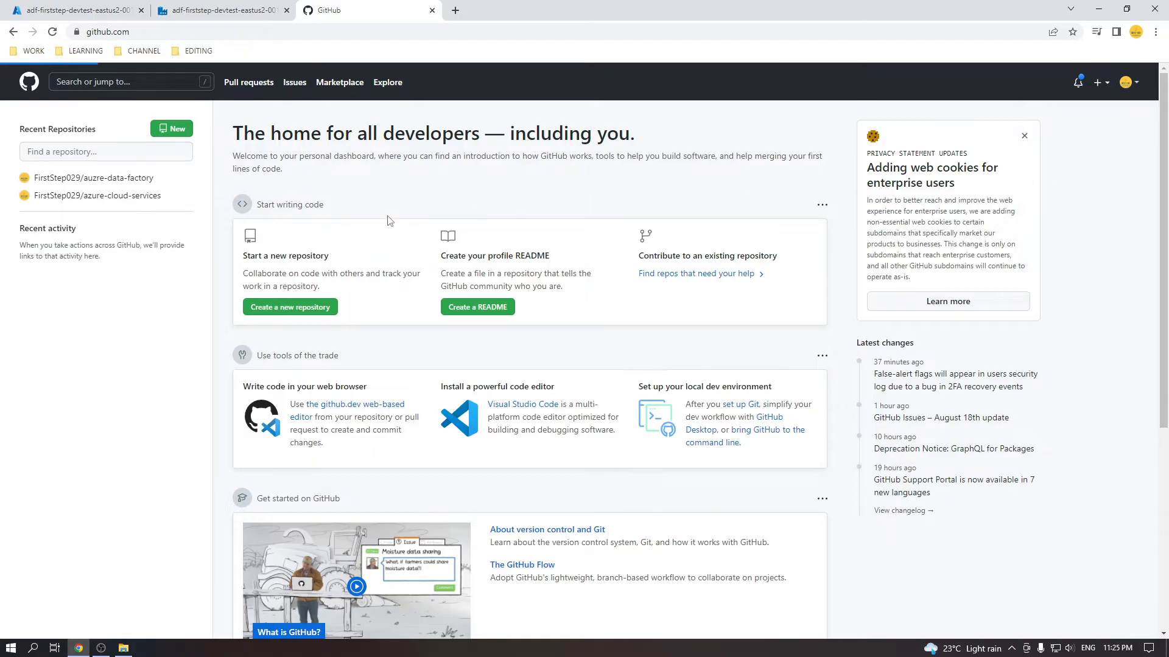
left_click(190, 5)
Choose repository auzre-data-factory with master collaboration branch, keeping adf_publish and root folder /.
left_click(876, 207)
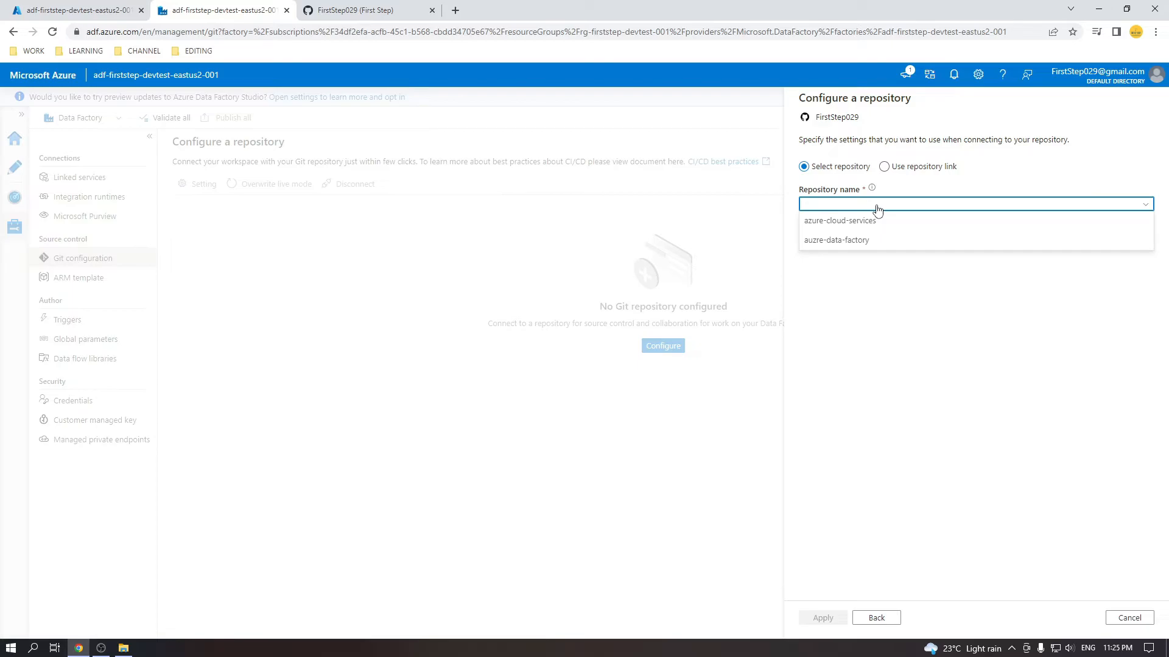
left_click(855, 244)
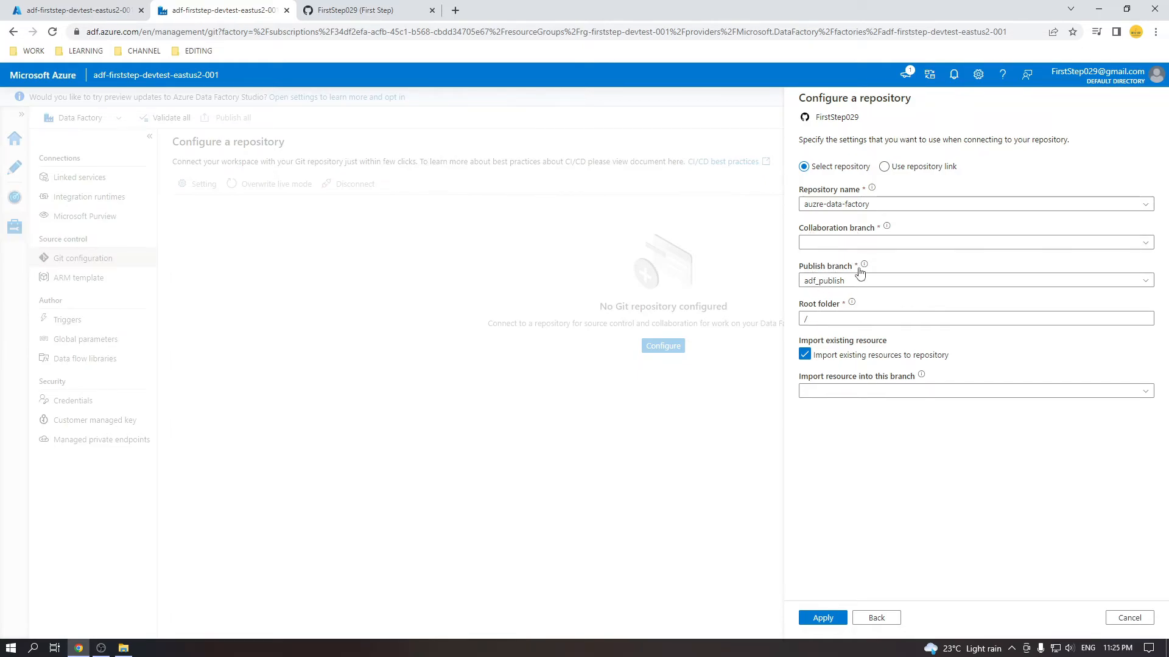
left_click(872, 245)
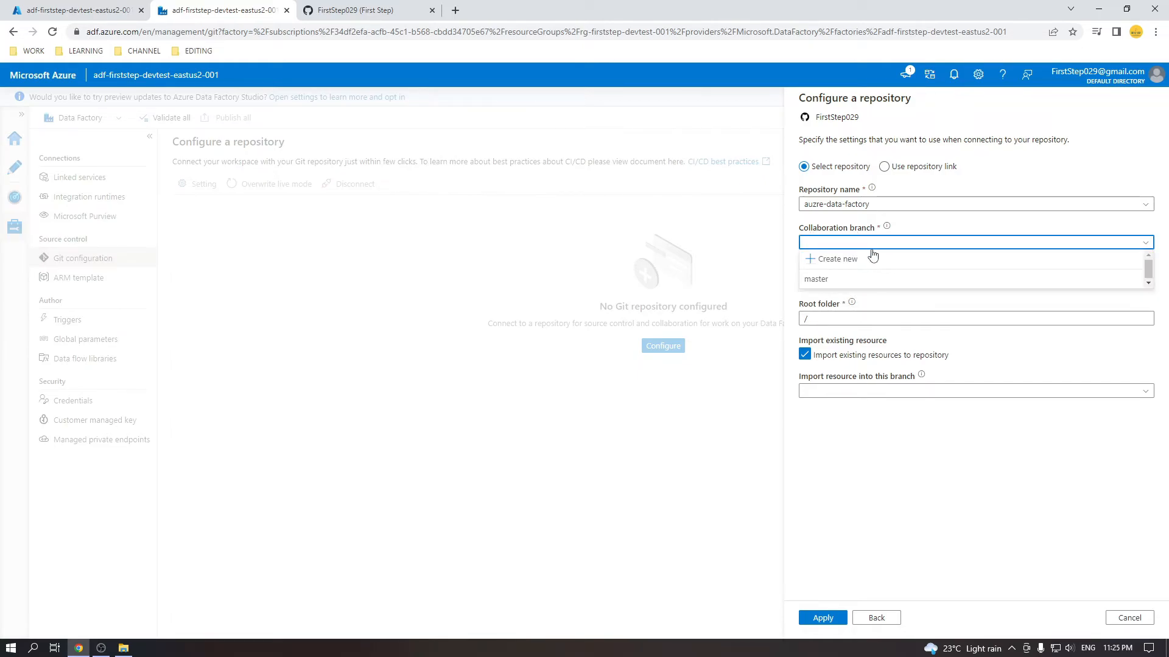
left_click(842, 280)
left_click_drag(847, 281, 791, 283)
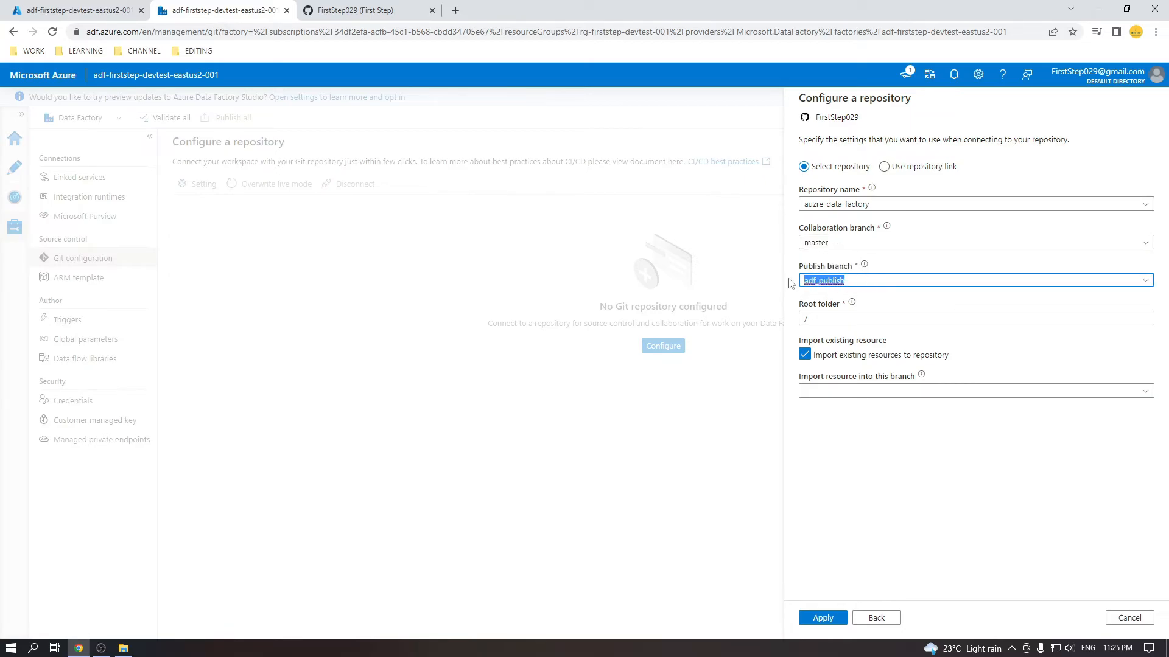
left_click(833, 320)
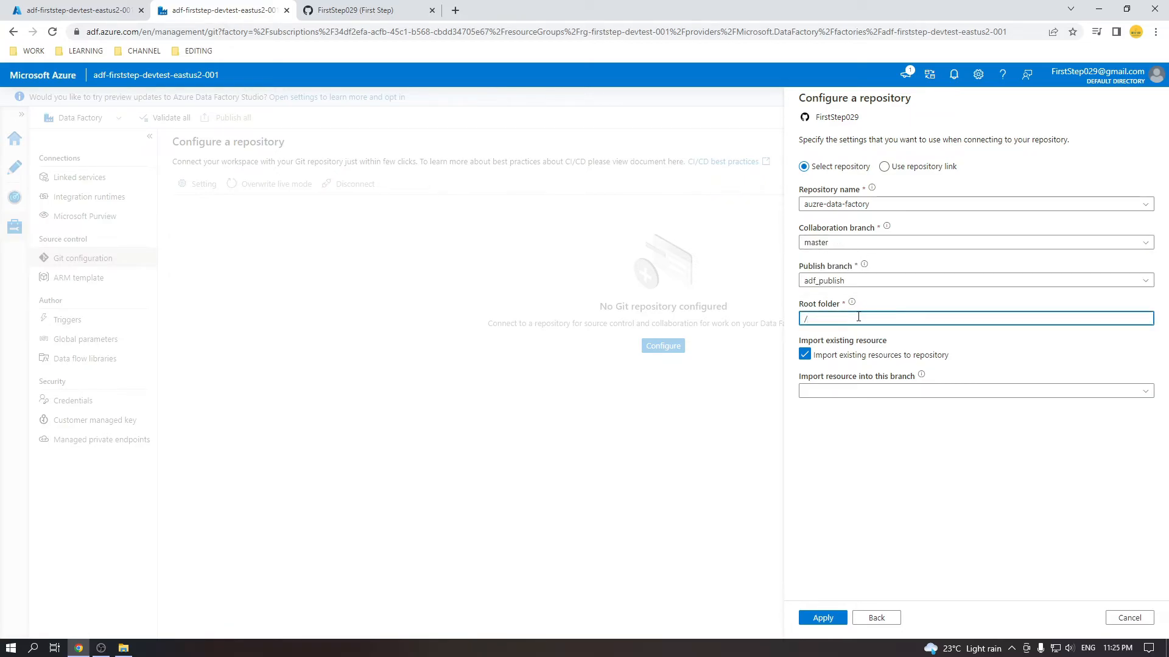
Uncheck Import existing resources and apply the Git repository configuration.
left_click(376, 12)
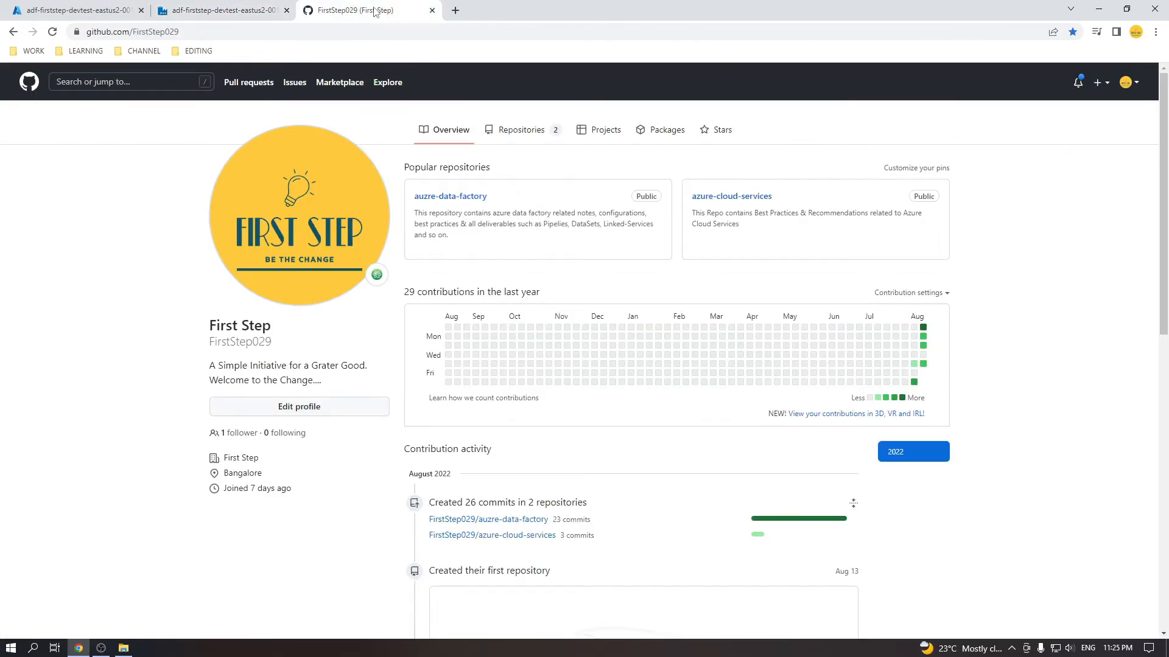
left_click(452, 201)
left_click(239, 5)
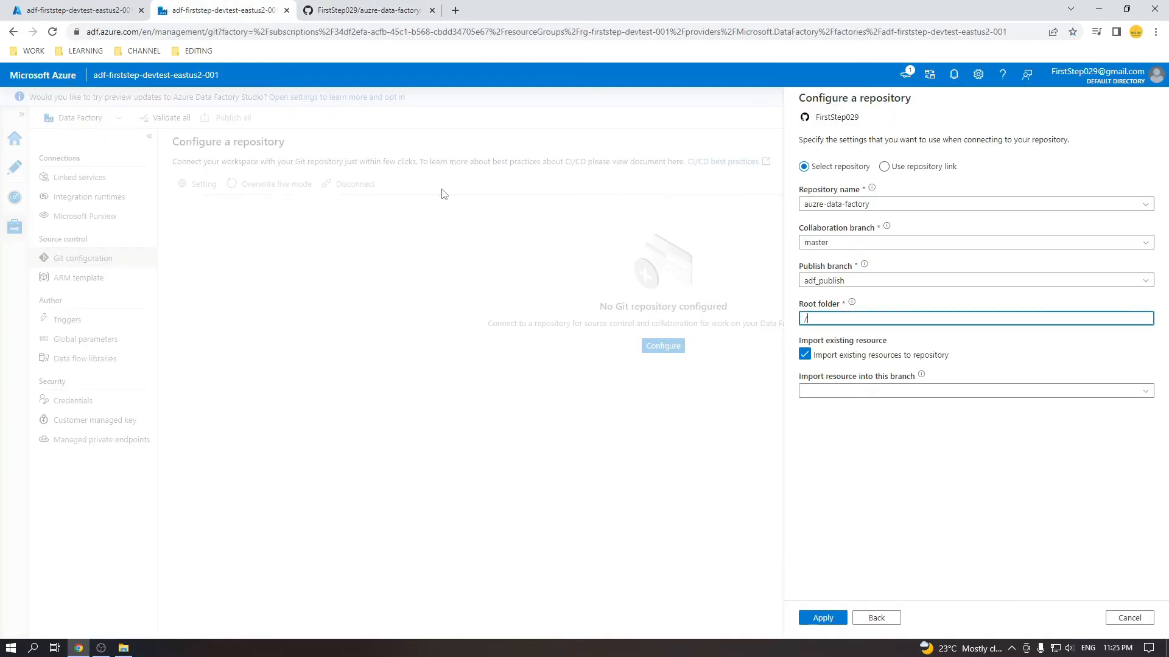
left_click(803, 356)
left_click(803, 359)
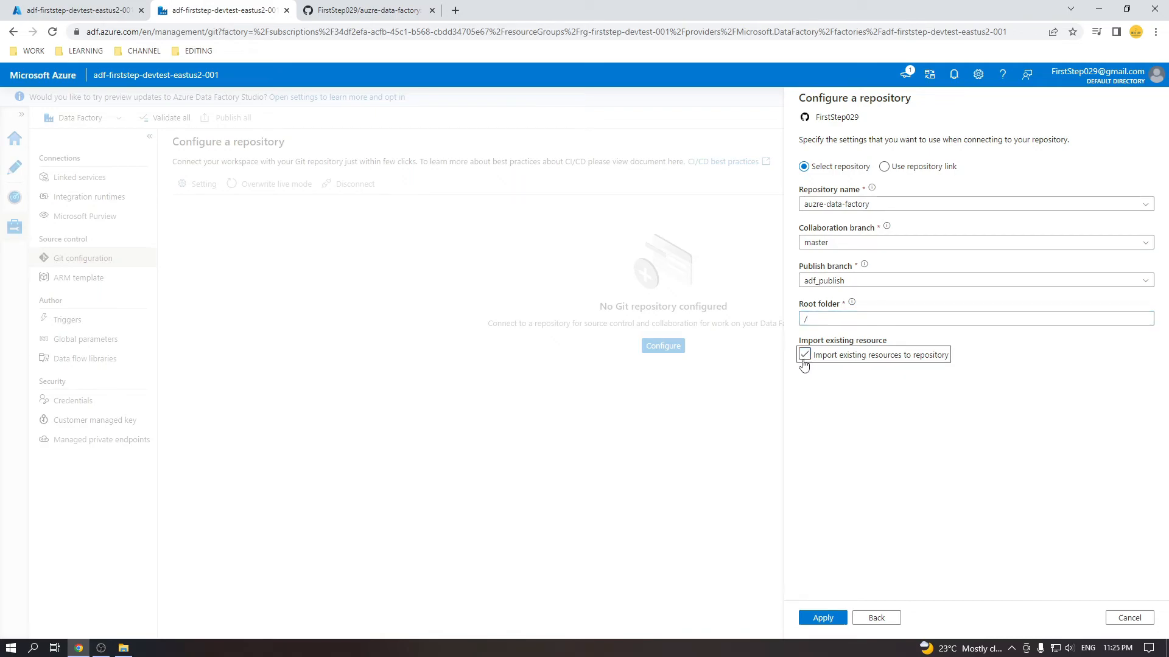
left_click(834, 619)
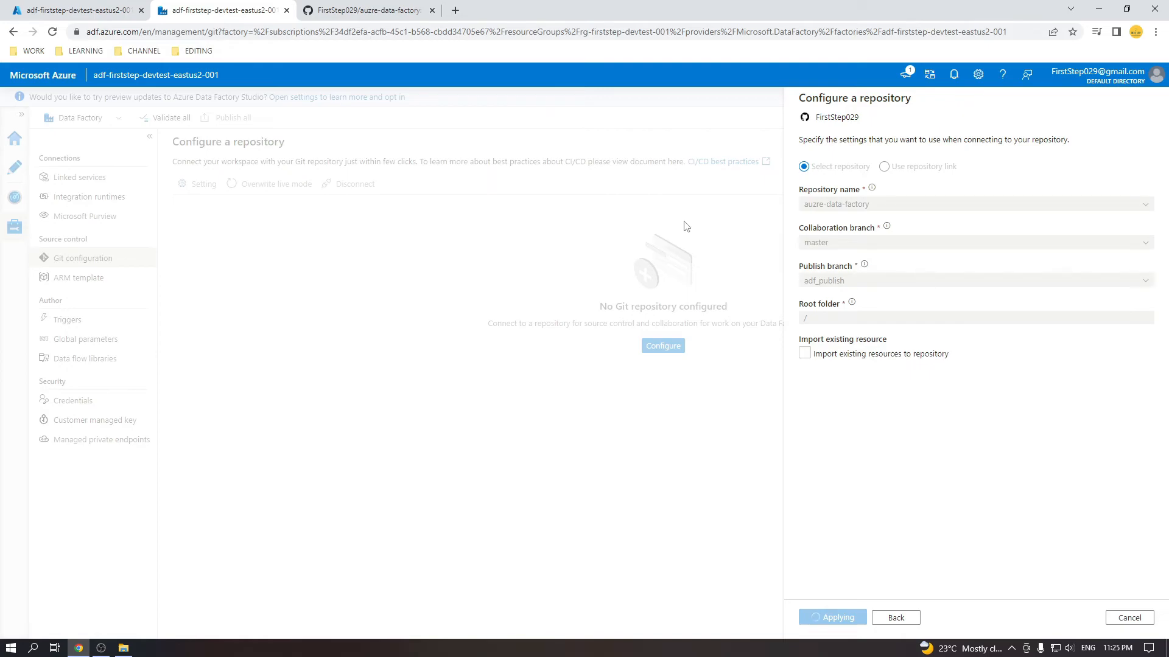
View the auzre-data-factory repo on GitHub, then return to Data Factory to see it connected.
left_click(366, 10)
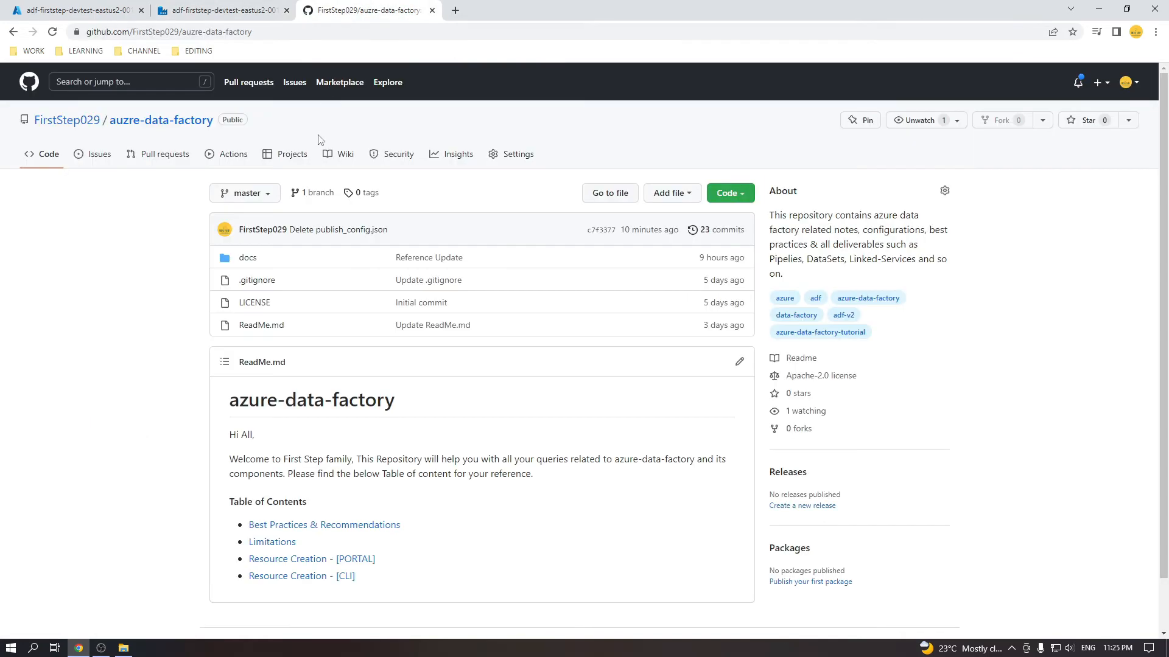
left_click(217, 9)
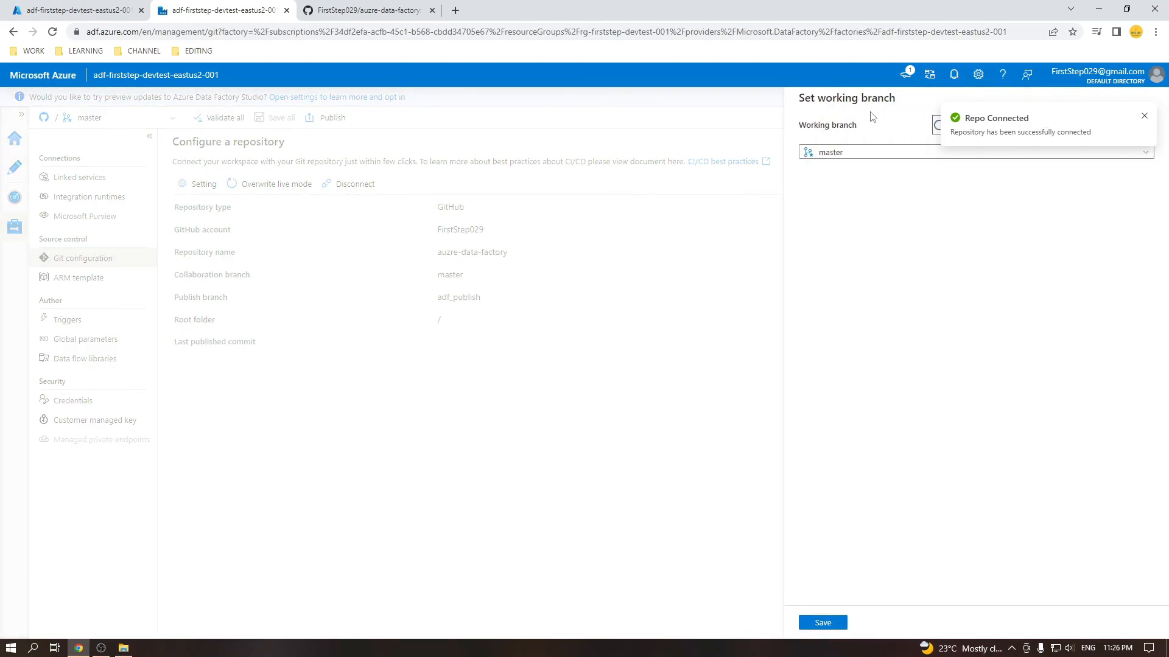
Save the existing master branch as the working branch and check the factory's branch list.
left_click(1144, 116)
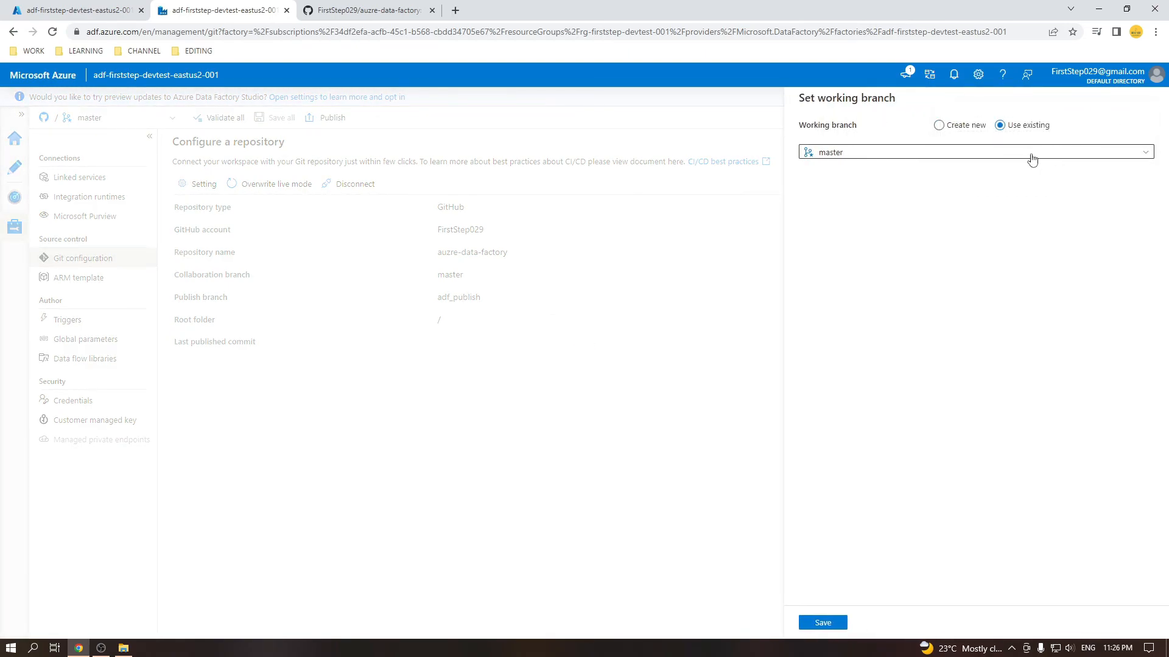
left_click(1033, 157)
left_click(1033, 159)
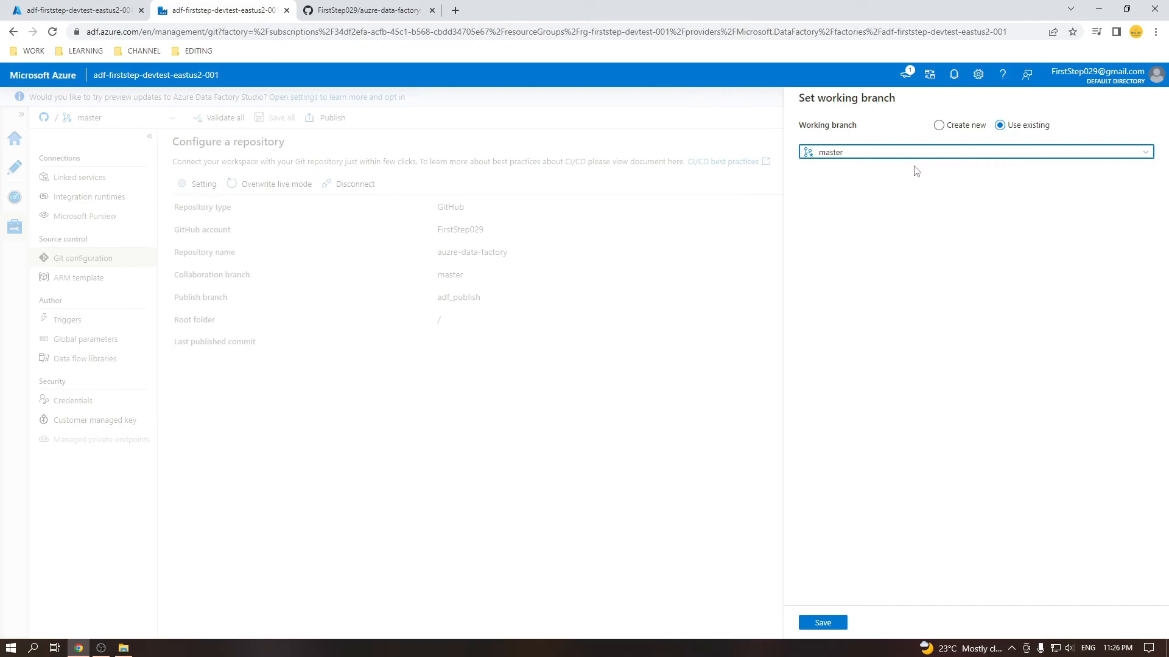
left_click(942, 130)
left_click(997, 125)
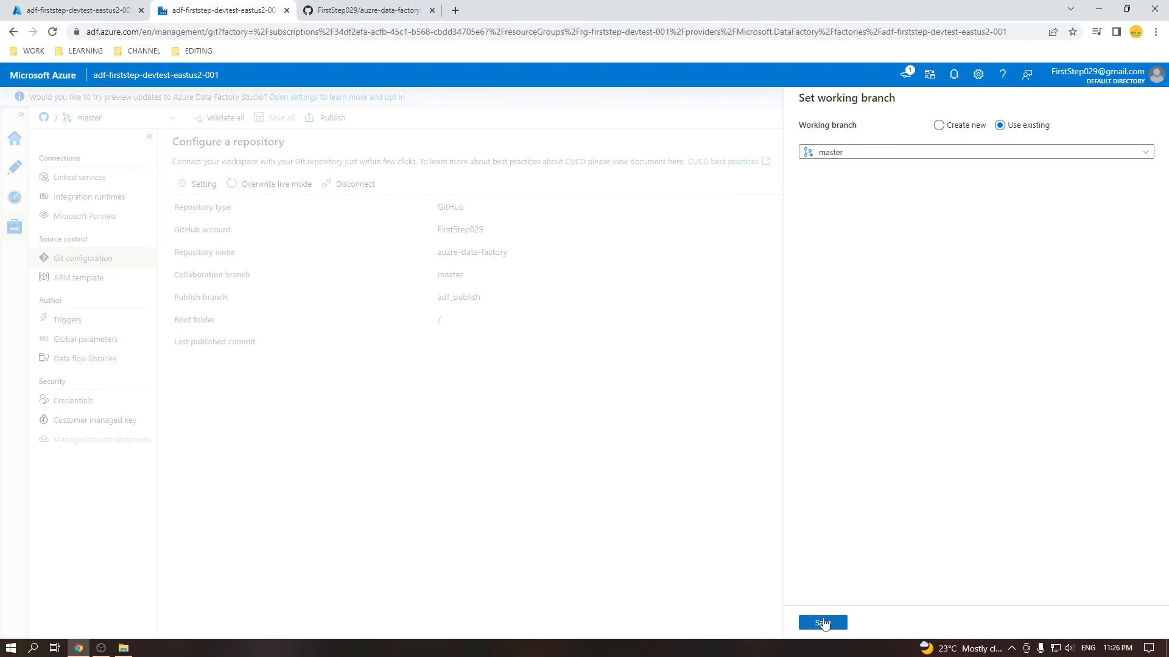
left_click(822, 623)
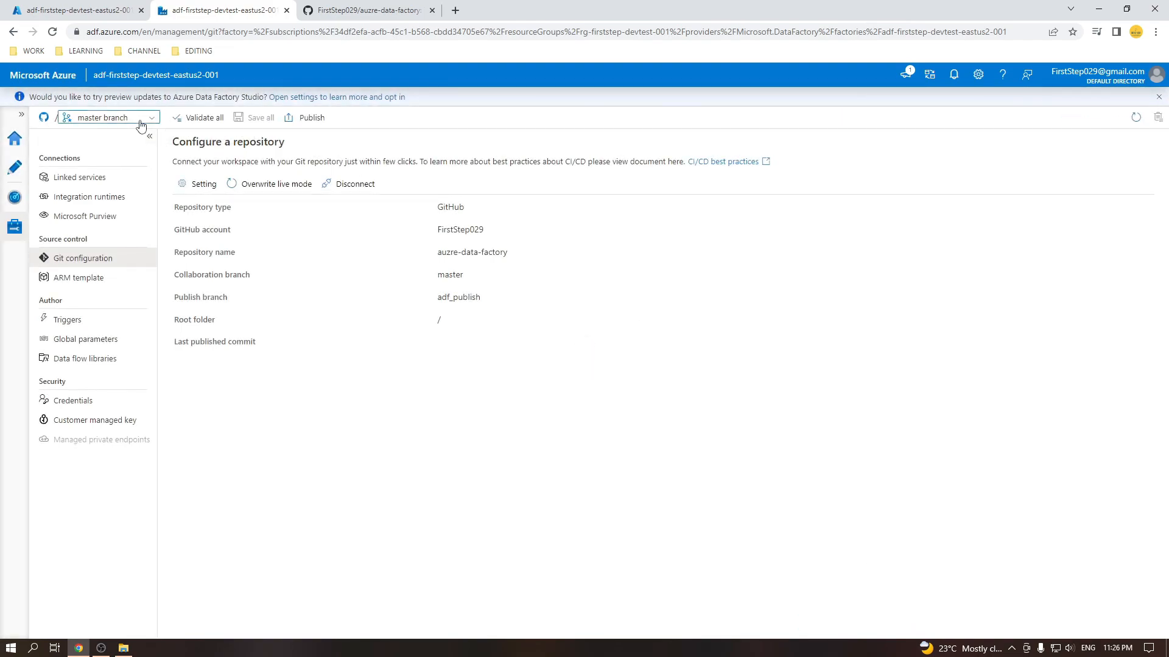
left_click(141, 126)
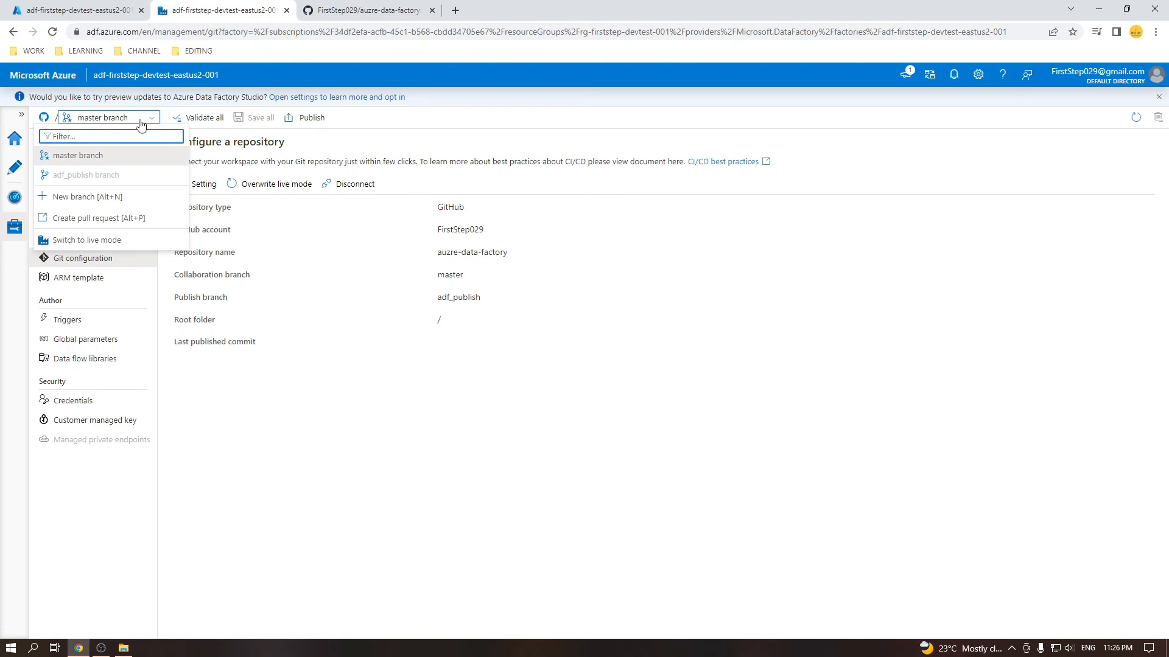